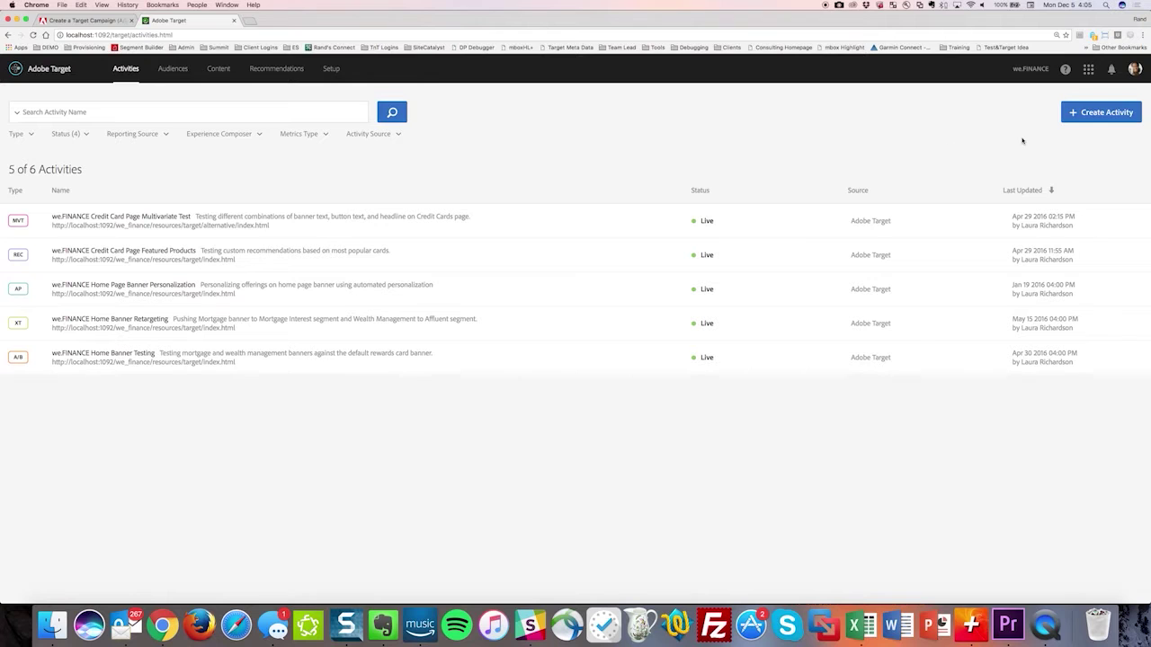
- Create an A/B Test activity in the Visual Experience Composer on the we.FINANCE home page
left_click(1089, 115)
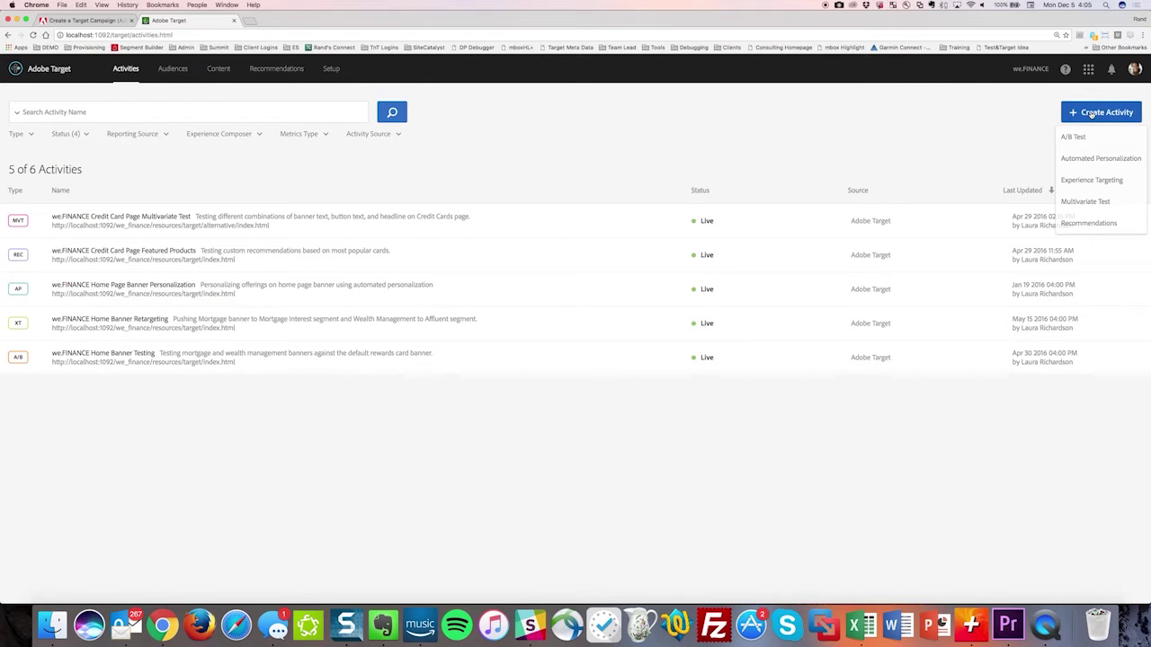
left_click(1077, 138)
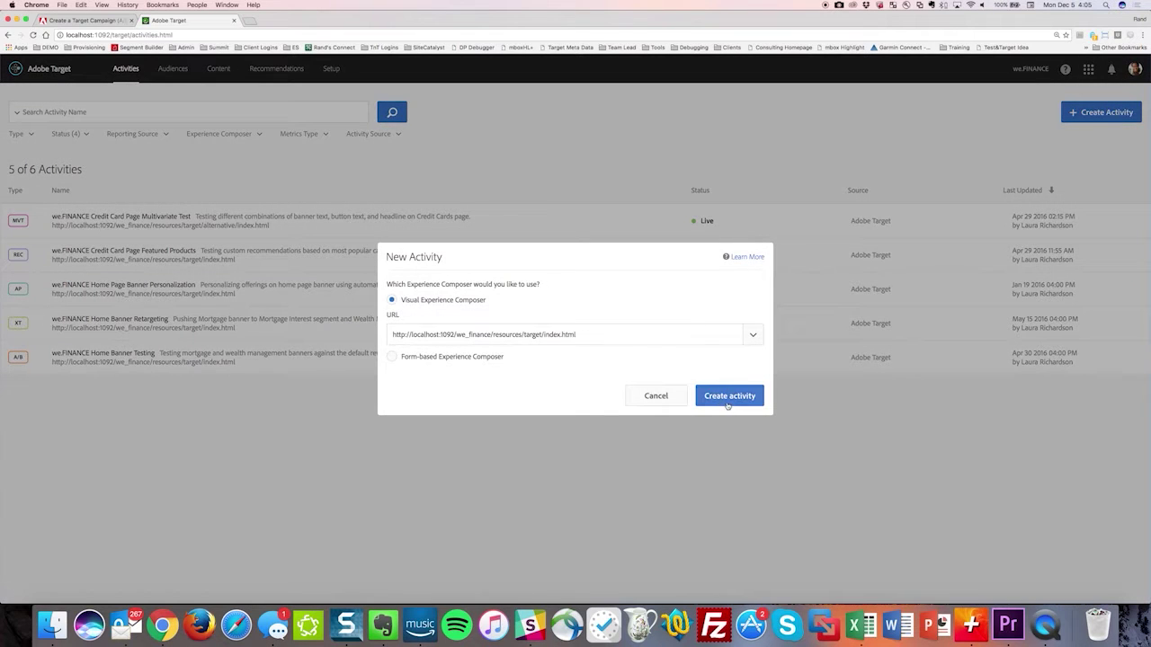
left_click(731, 402)
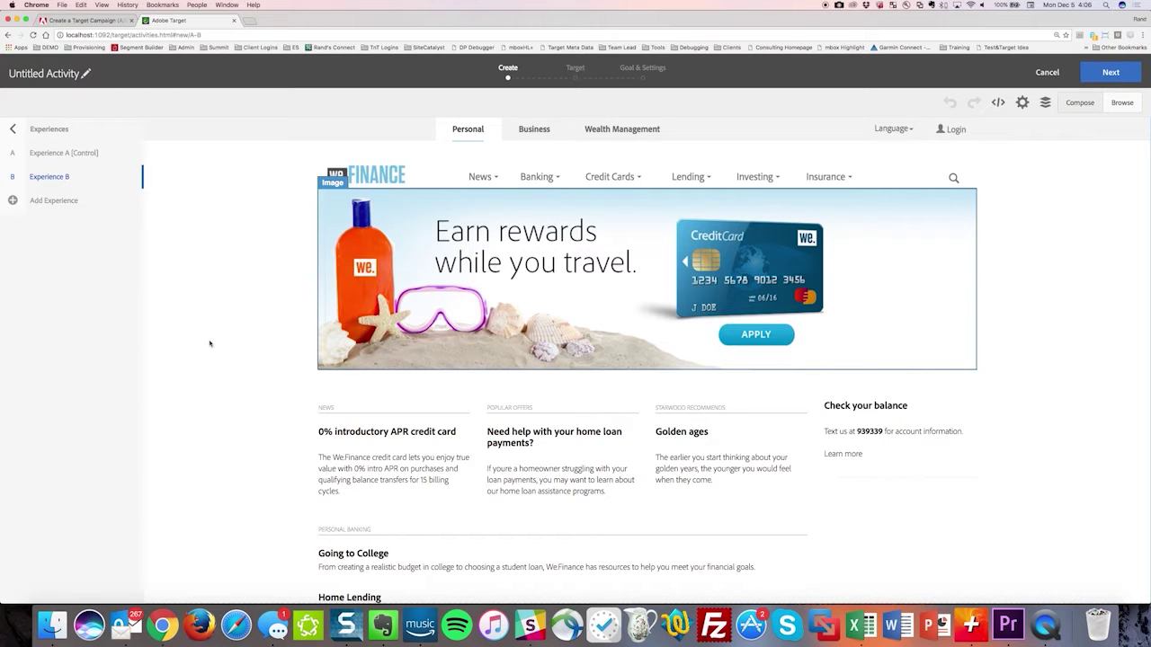
left_click(43, 155)
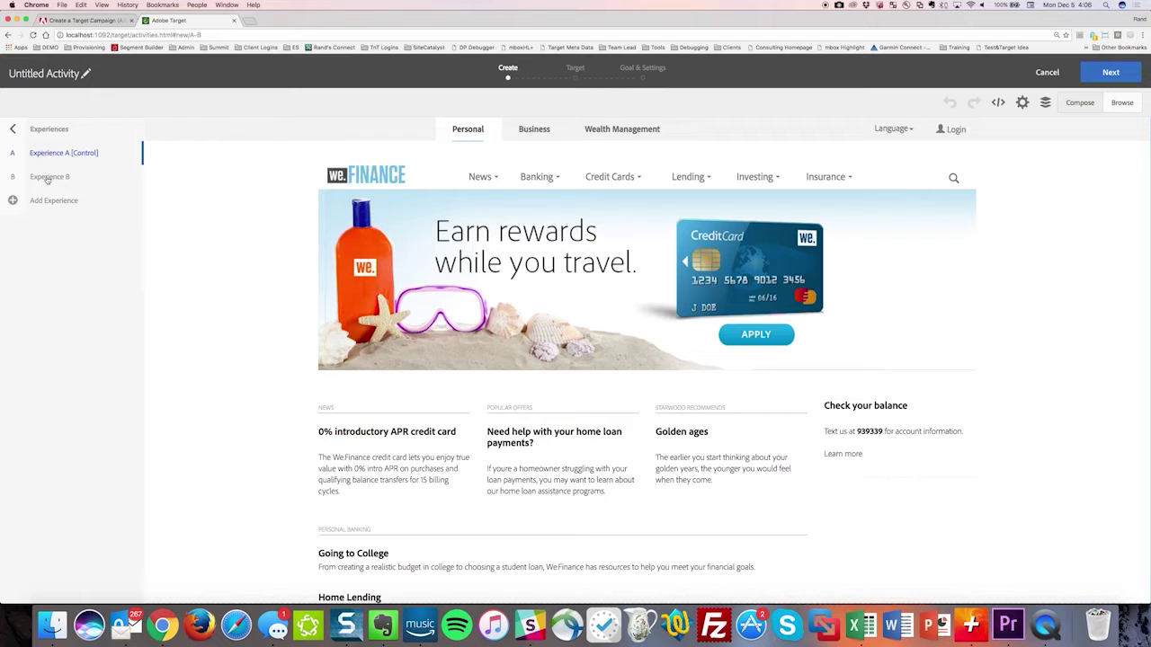
- Swap Experience B's home-page banner for the 'Earn 15,000 miles' travel campaign image
left_click(48, 178)
left_click(451, 285)
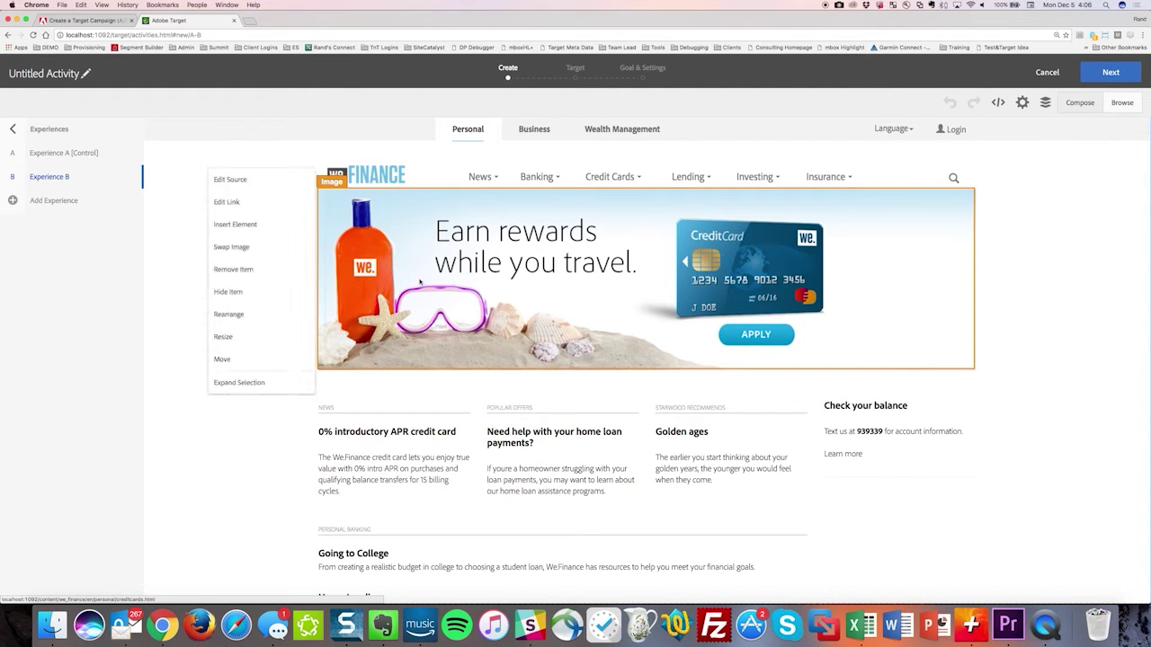
left_click(228, 249)
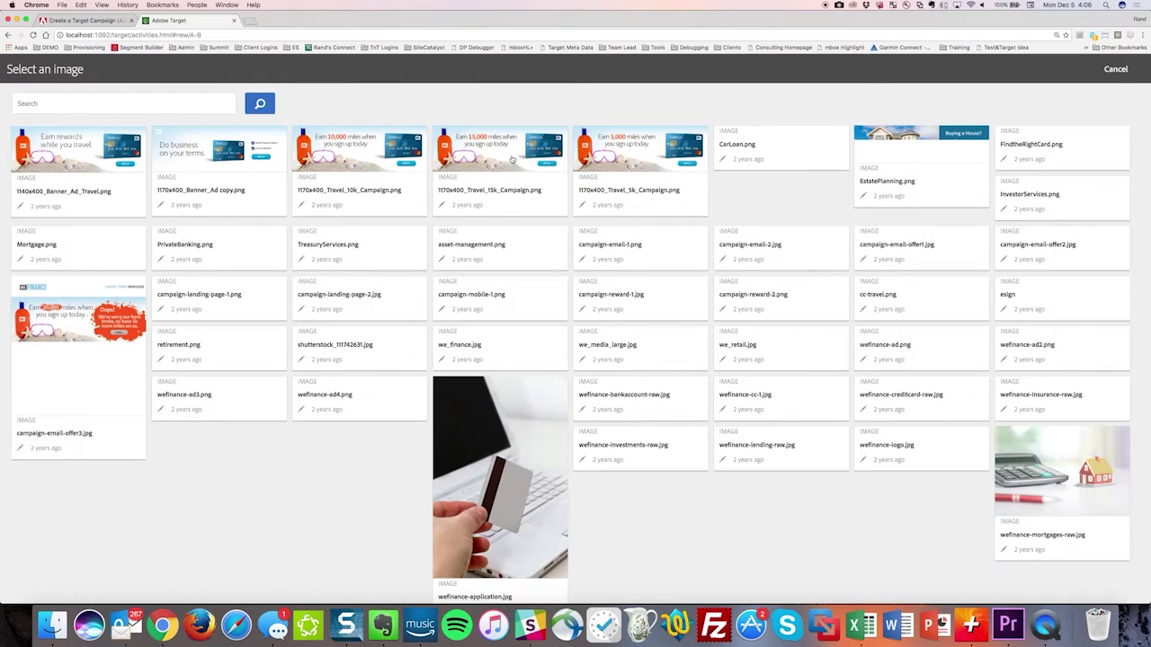
left_click(503, 150)
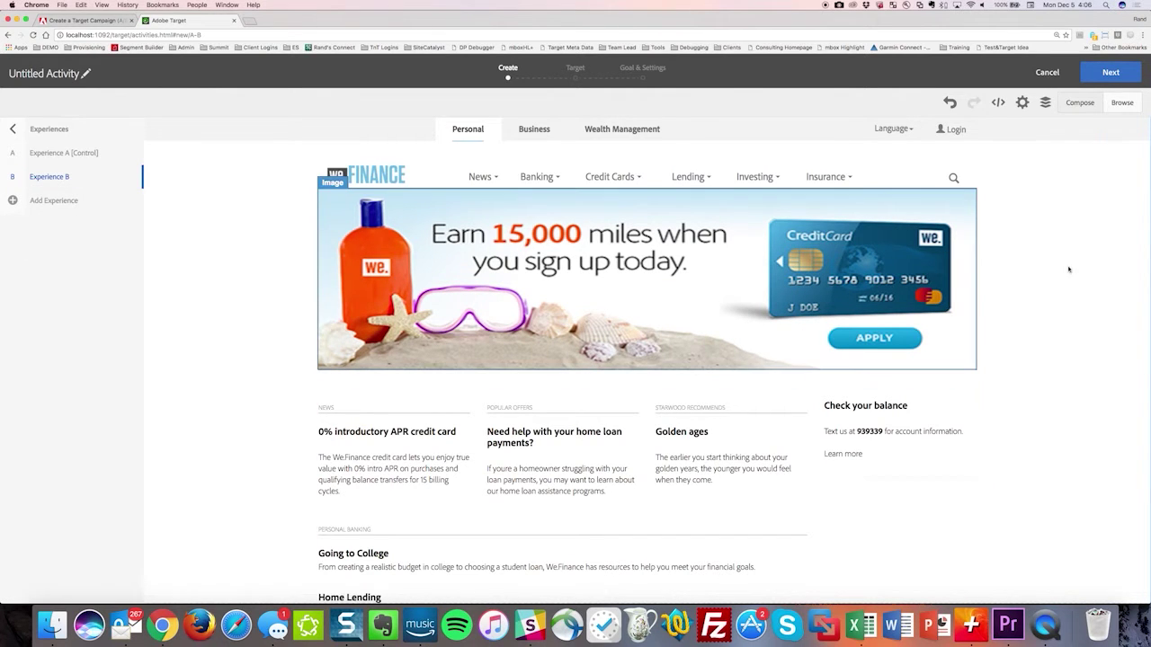
left_click(1102, 75)
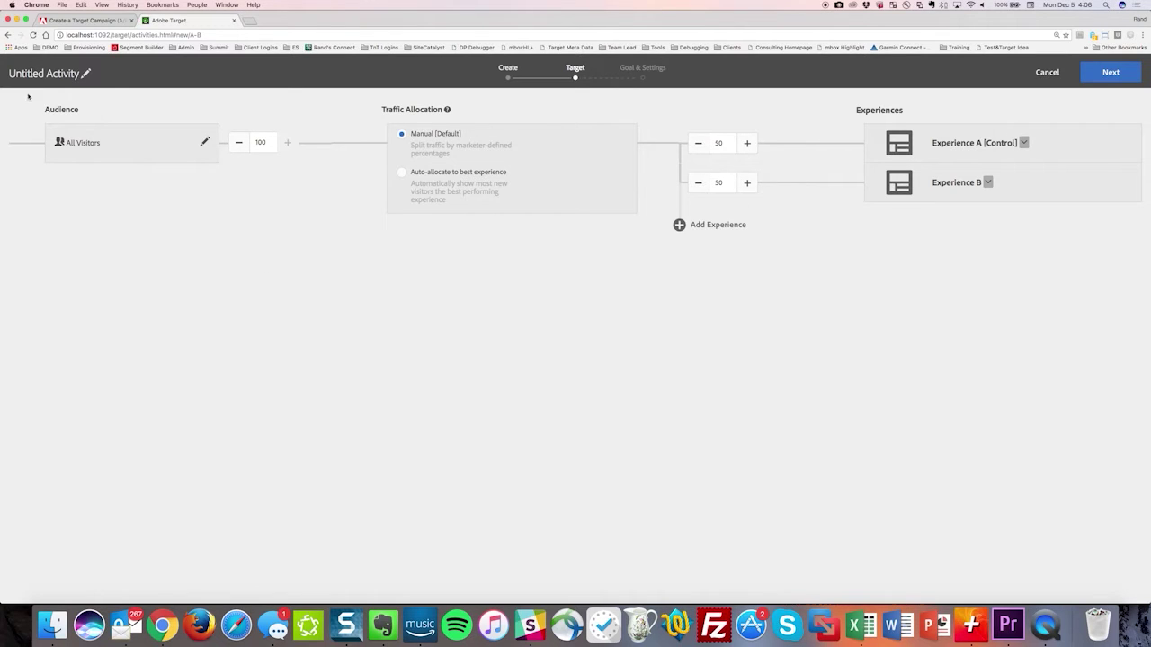
- Rename the untitled activity to 'A/B Sample' and continue to Goal & Settings
left_click(88, 73)
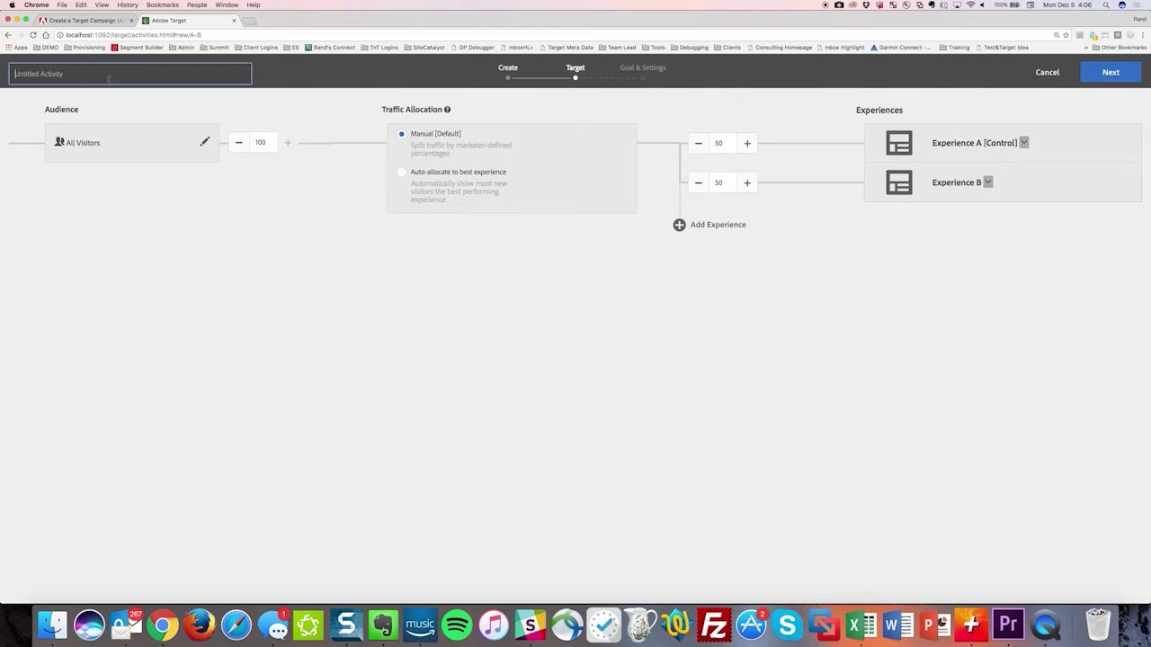
type("A/B Sample")
left_click(1112, 74)
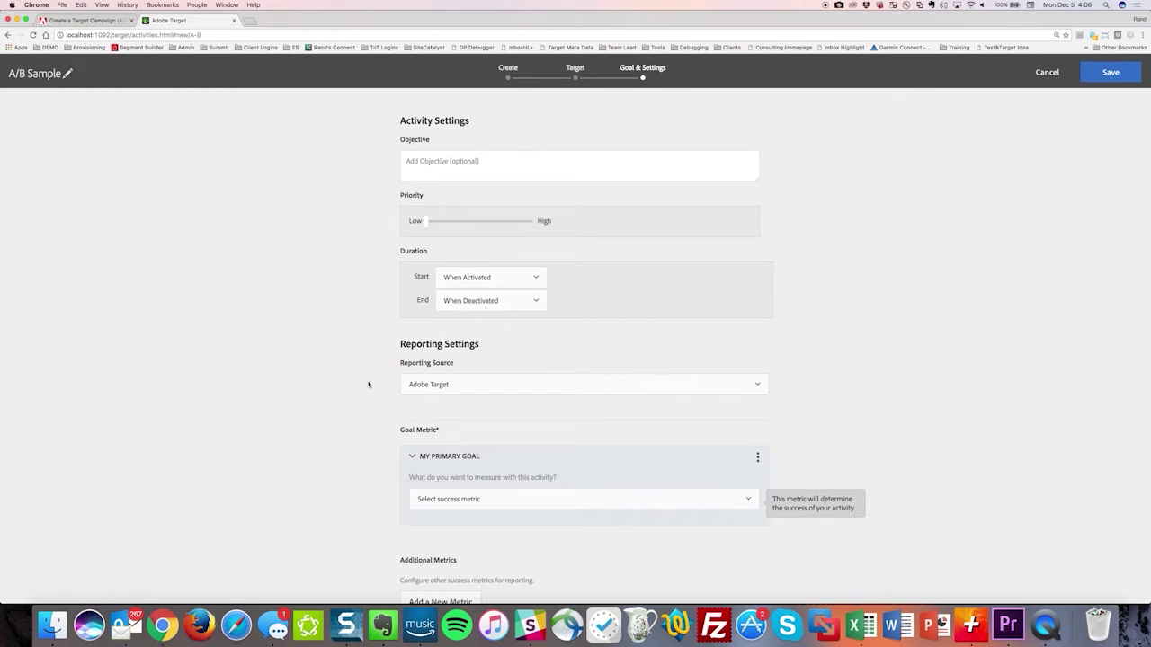
- With Adobe Target reporting, set a Conversion goal on viewing a URL containing applicationComplete.aspx
scroll(367, 385, "down", 2)
left_click(434, 324)
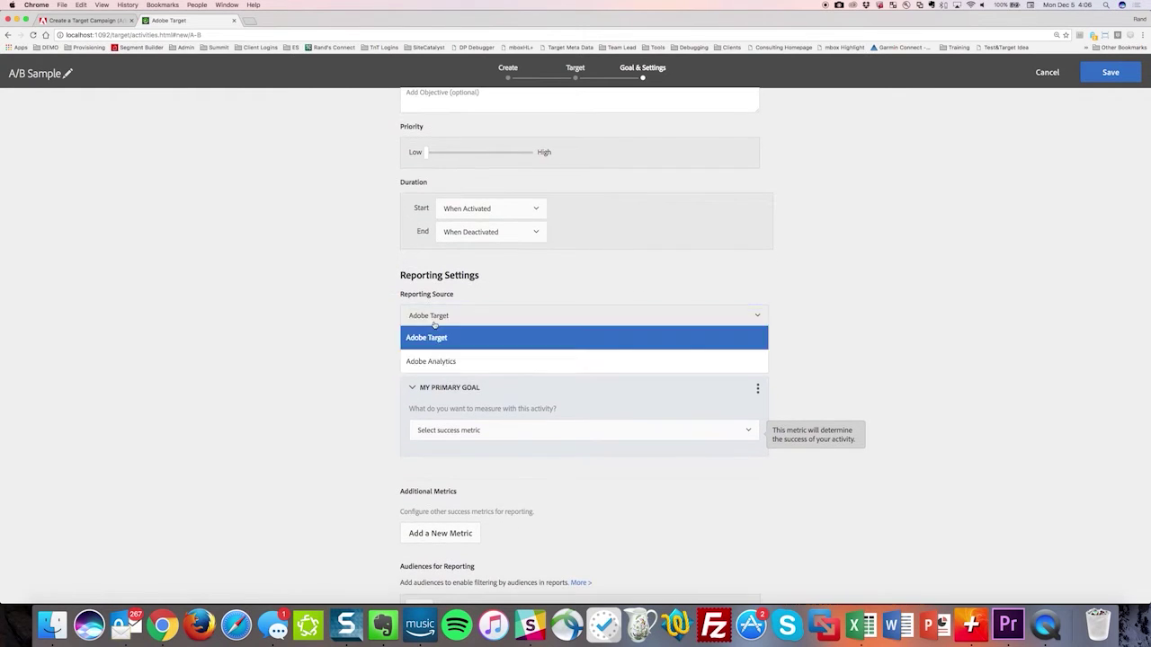
left_click(426, 340)
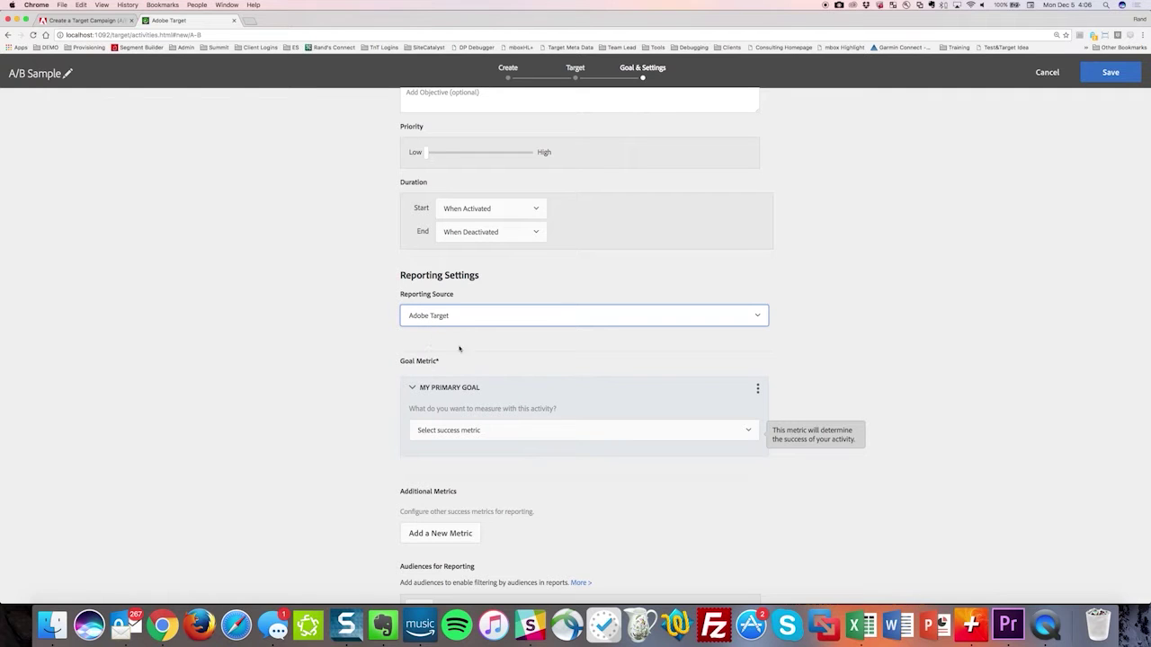
left_click(456, 436)
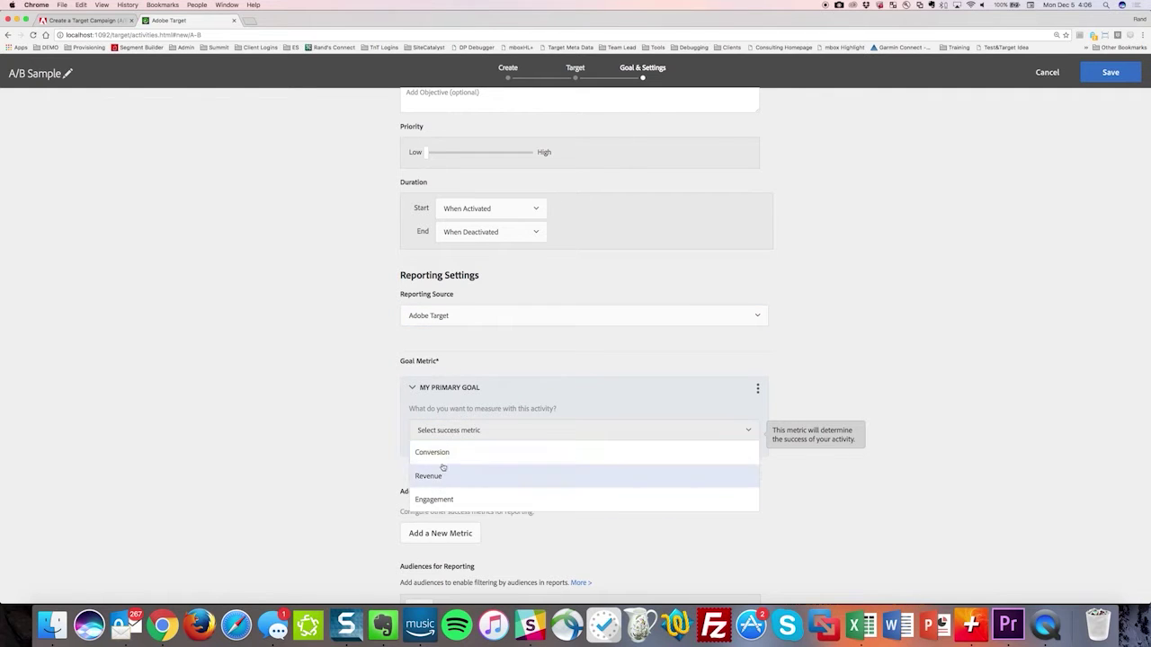
left_click(433, 452)
scroll(365, 436, "down", 3)
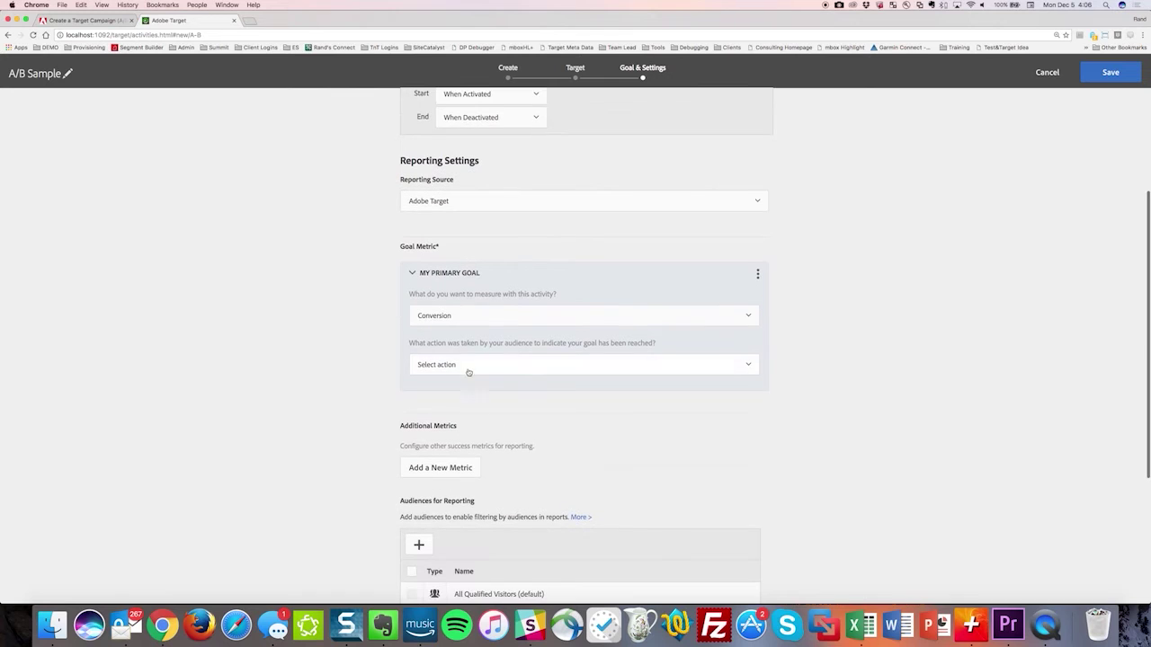
left_click(468, 369)
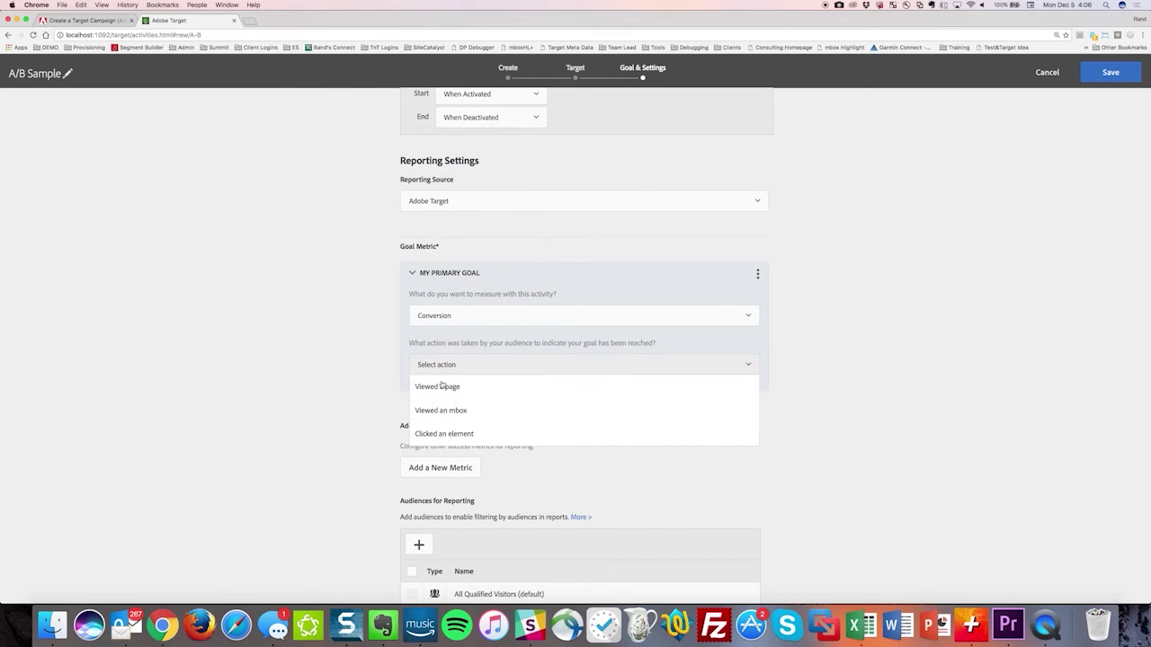
left_click(441, 385)
left_click(436, 395)
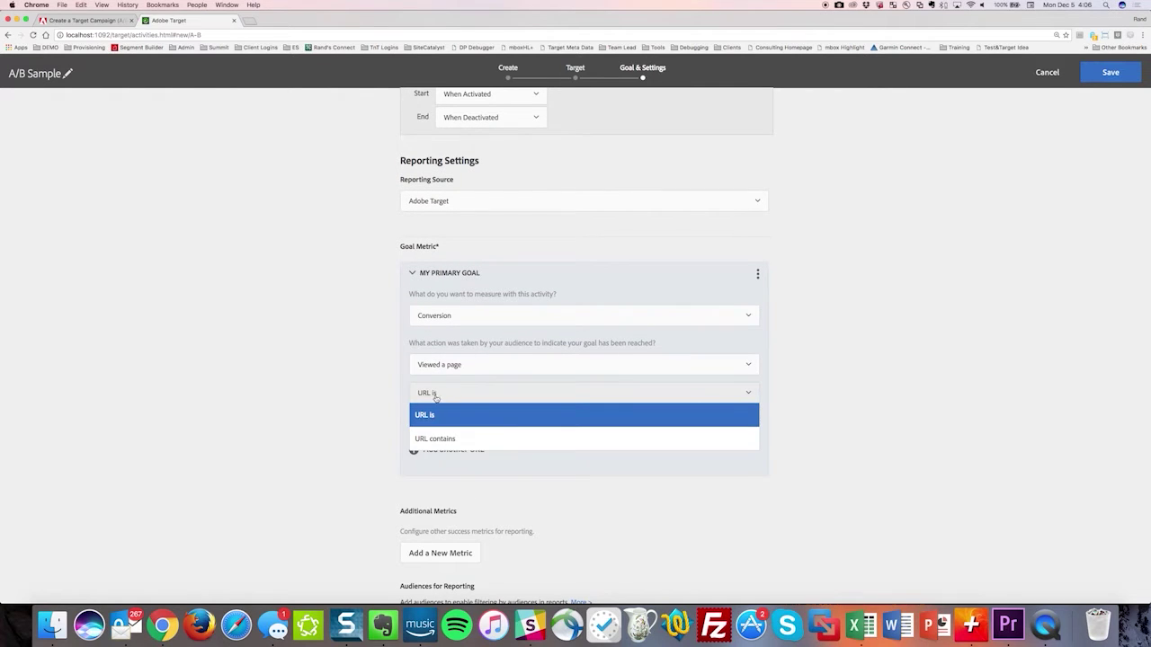
left_click(436, 440)
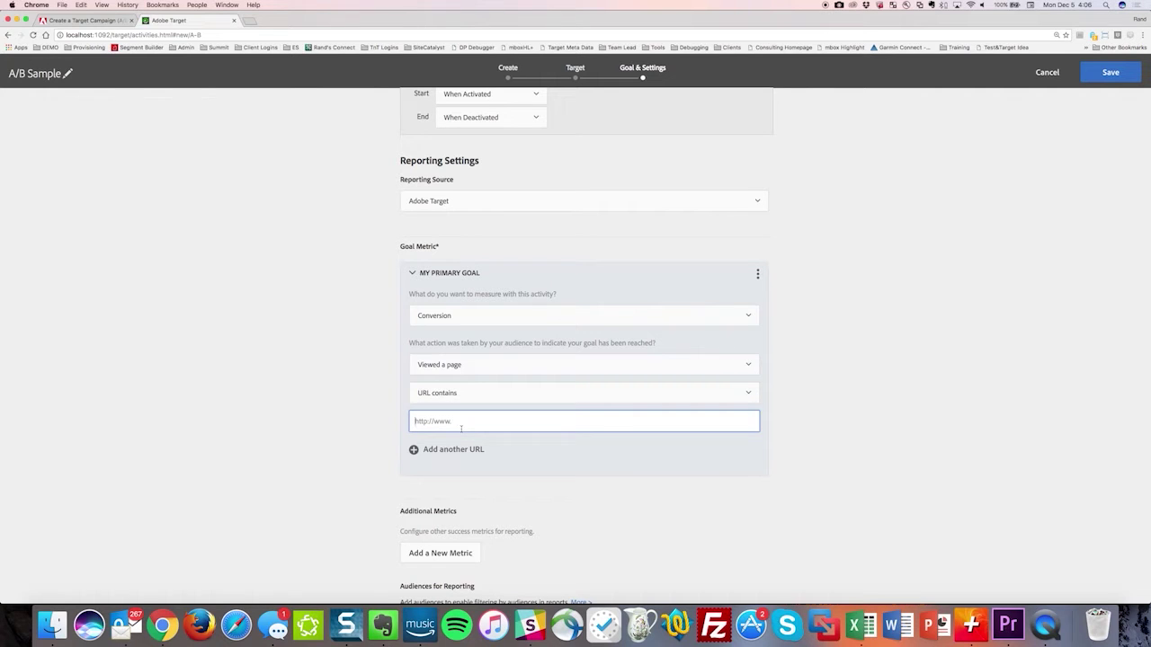
type("applicationComplete.aspx")
- Switch the reporting source to Adobe Analytics with the wefinance report suite
left_click(436, 204)
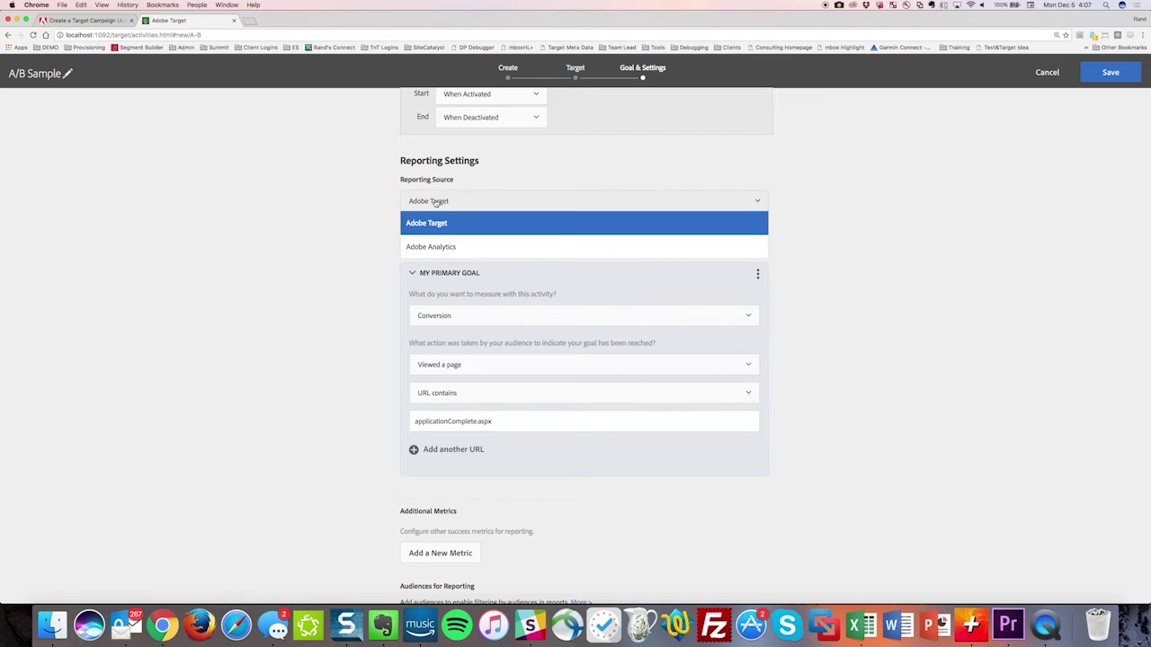
left_click(440, 247)
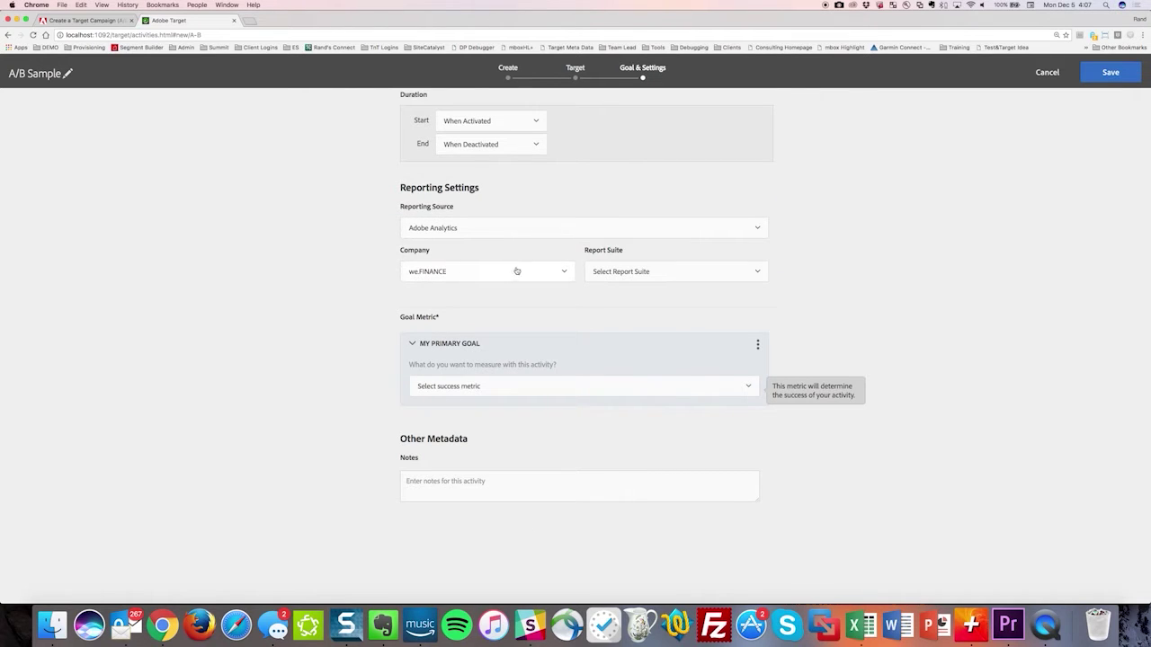
left_click(543, 274)
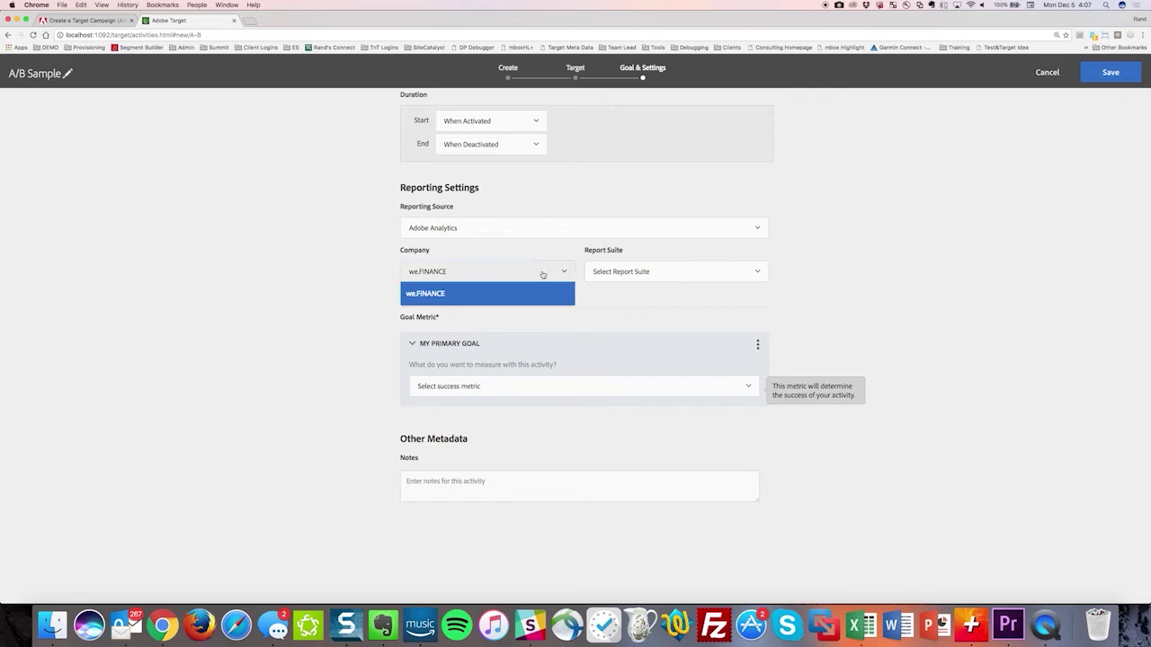
left_click(606, 274)
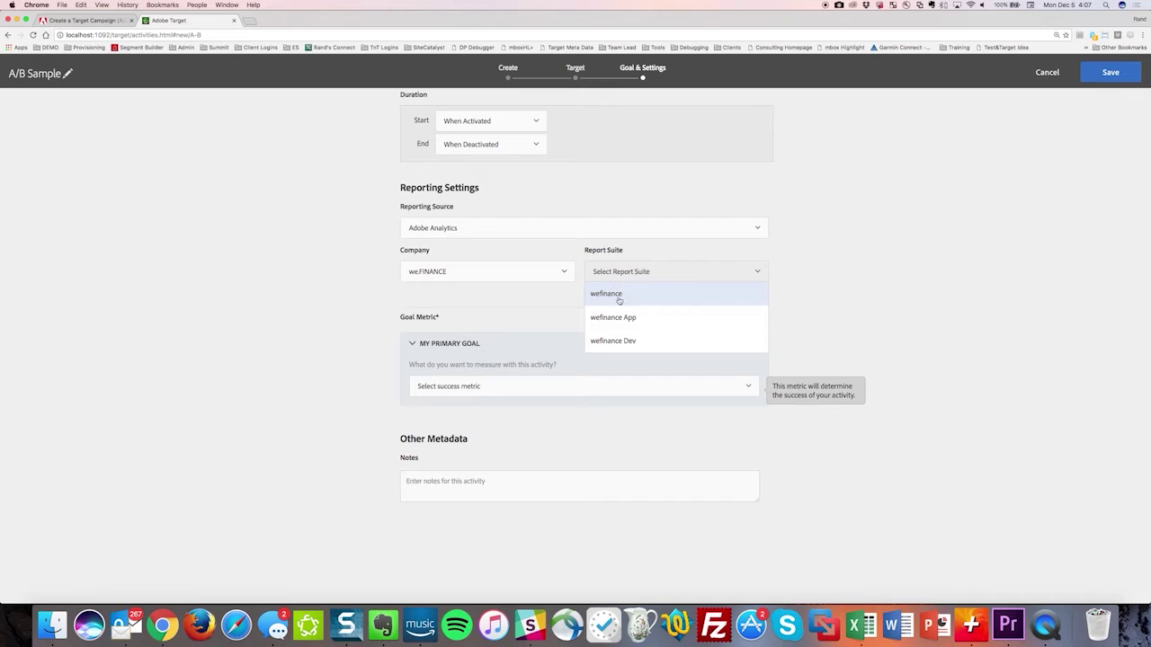
left_click(619, 296)
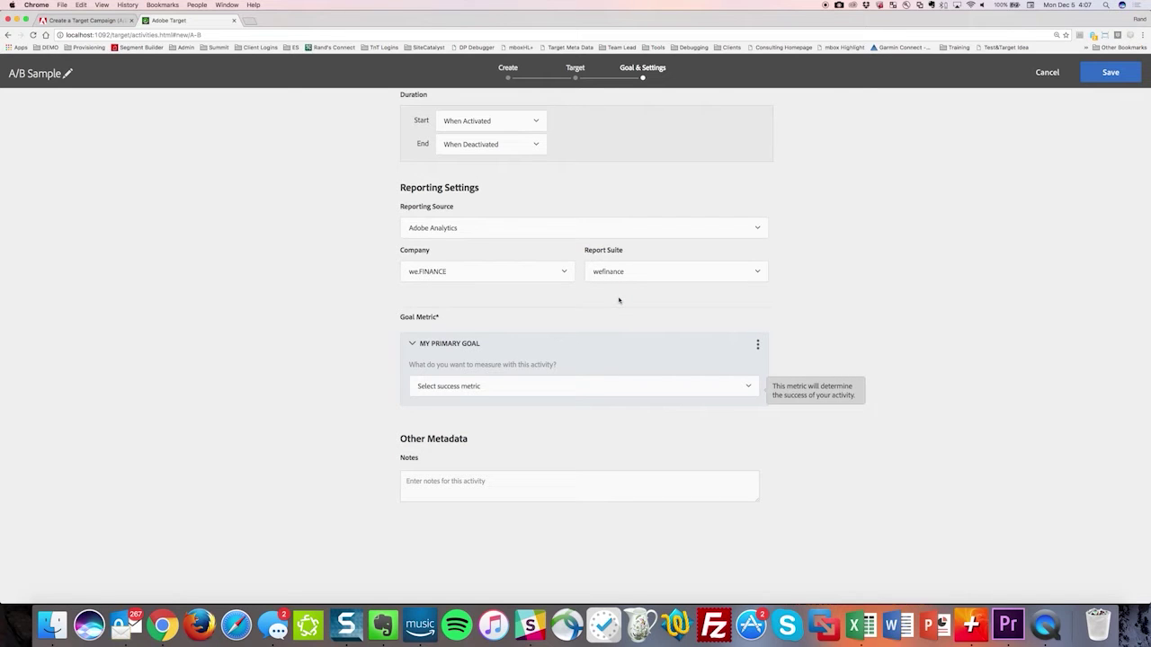
- Use the Analytics metric Total Revenue as the primary goal
left_click(465, 387)
left_click(450, 432)
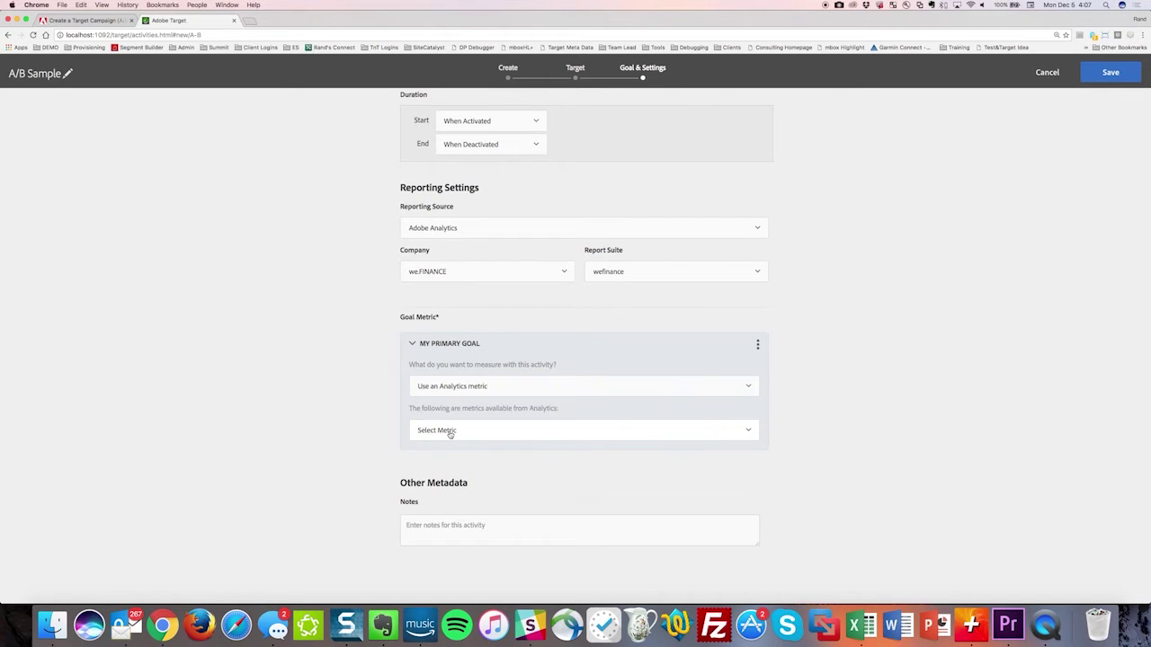
left_click(452, 429)
scroll(453, 521, "down", 5)
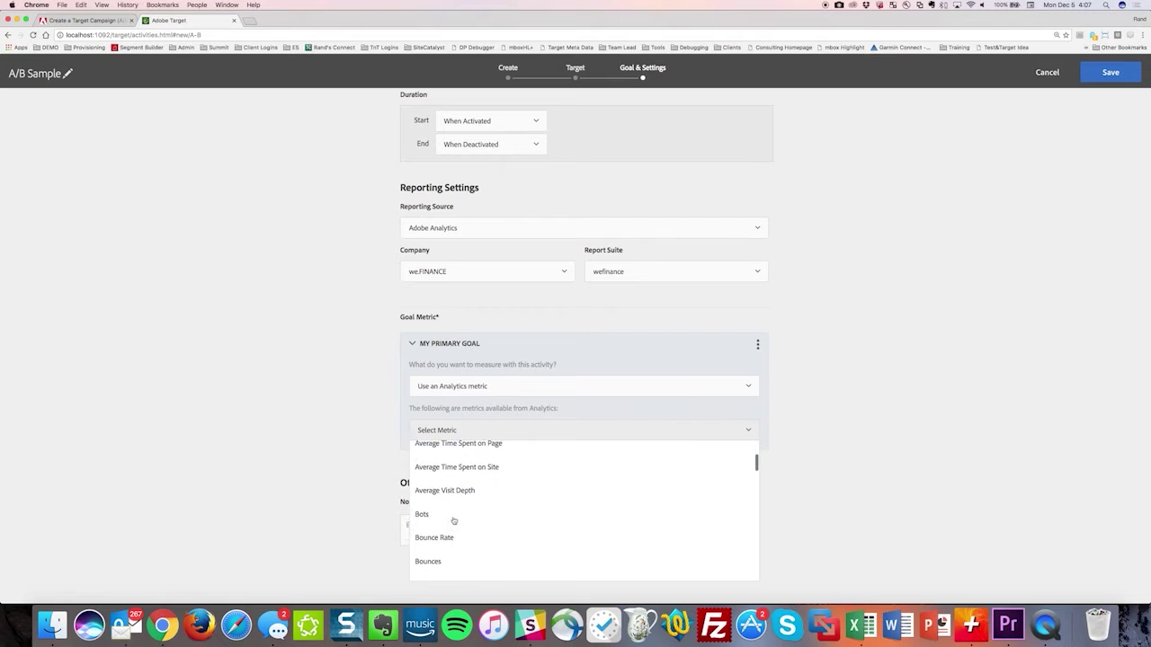
scroll(454, 521, "down", 10)
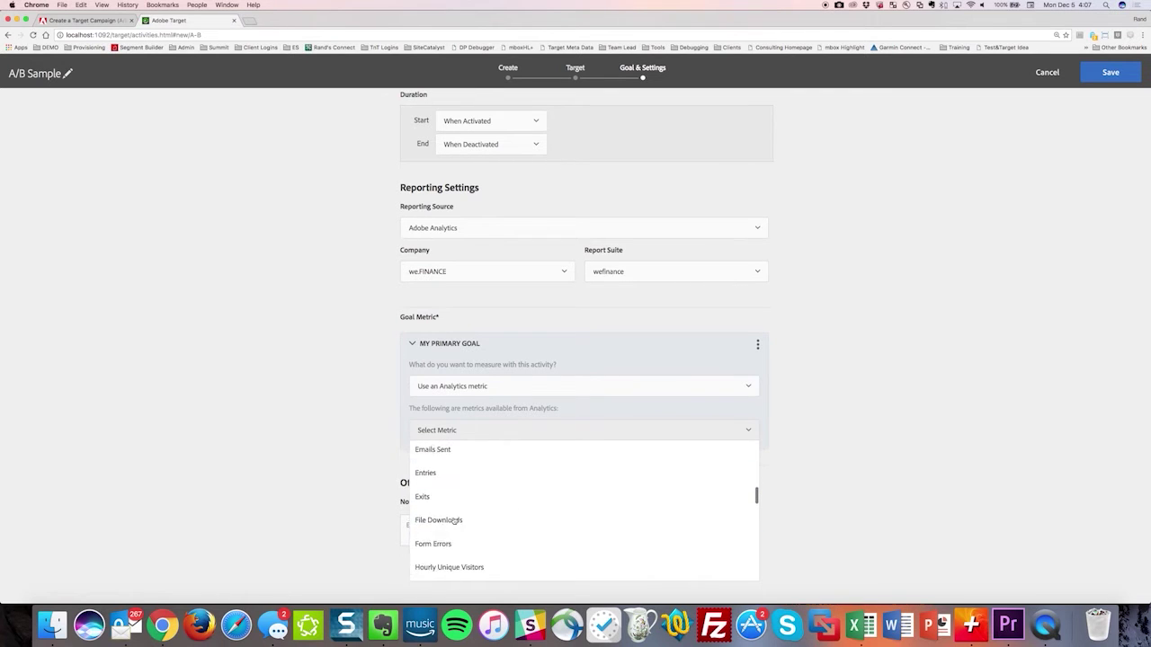
scroll(453, 522, "up", 2)
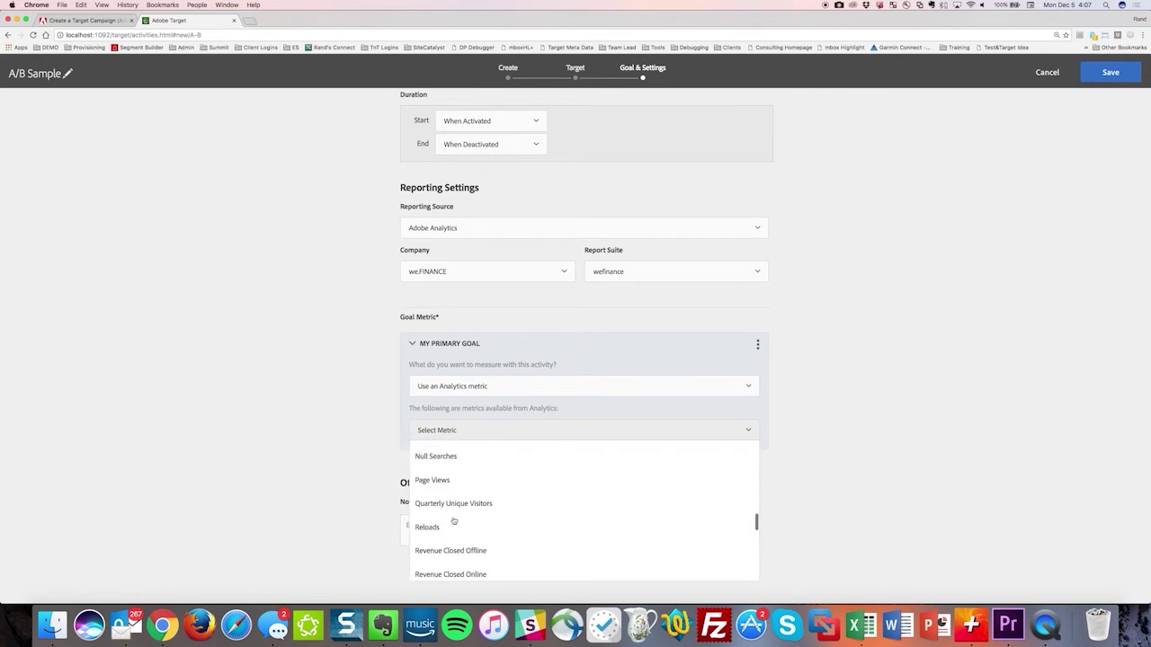
scroll(450, 504, "down", 5)
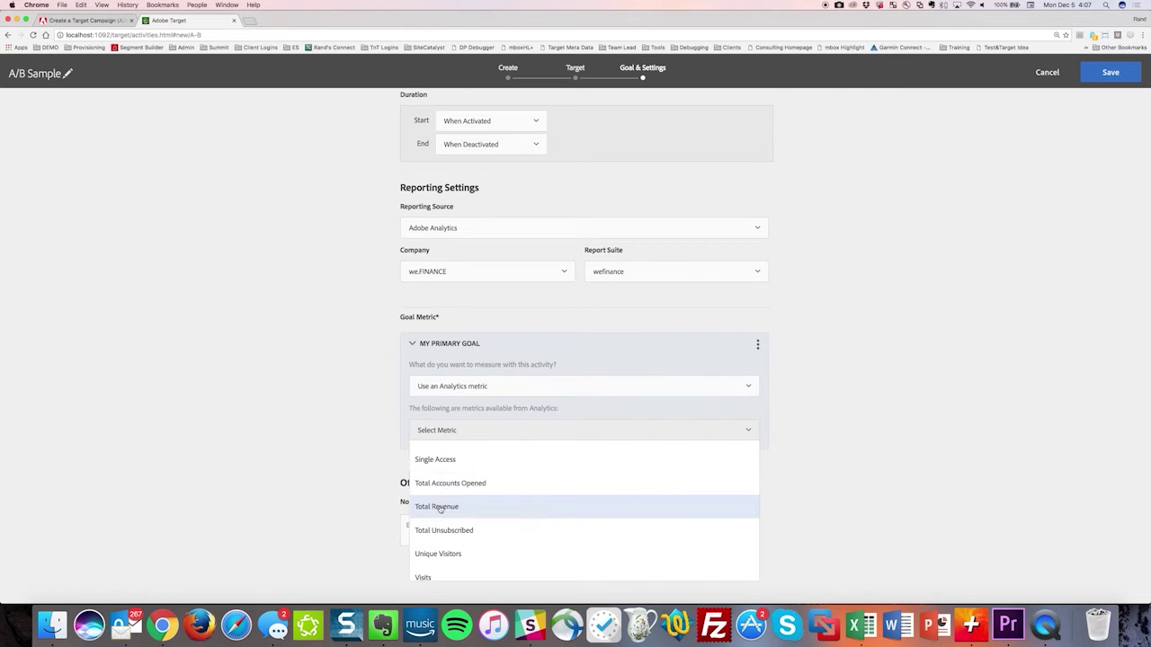
left_click(440, 508)
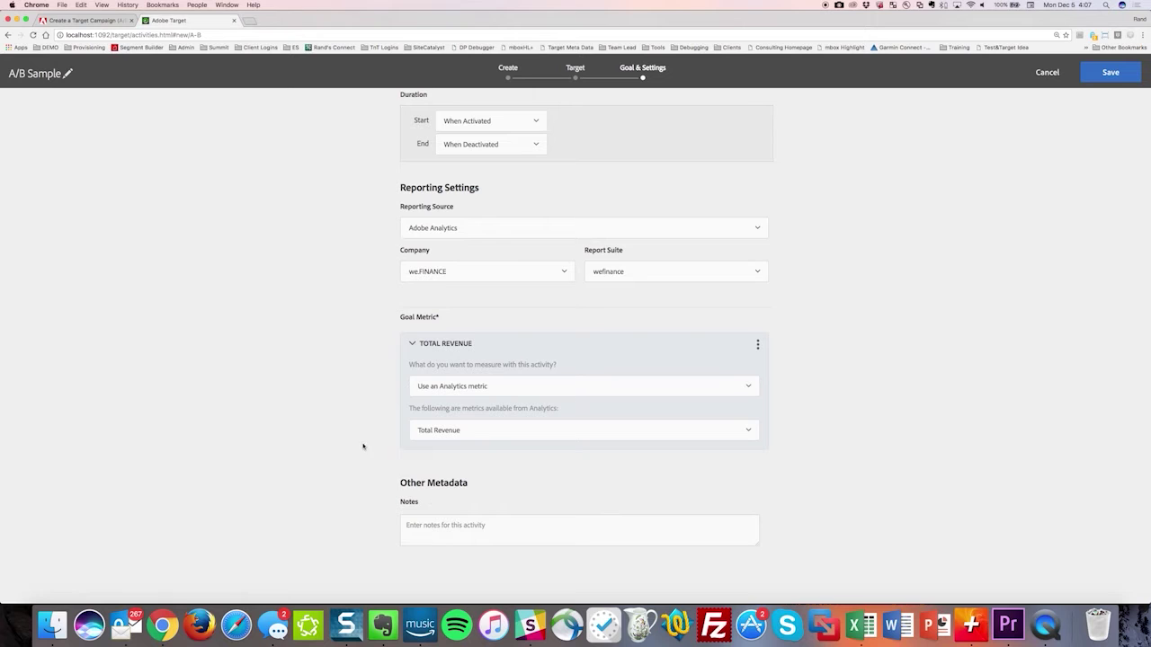
scroll(354, 413, "up", 4)
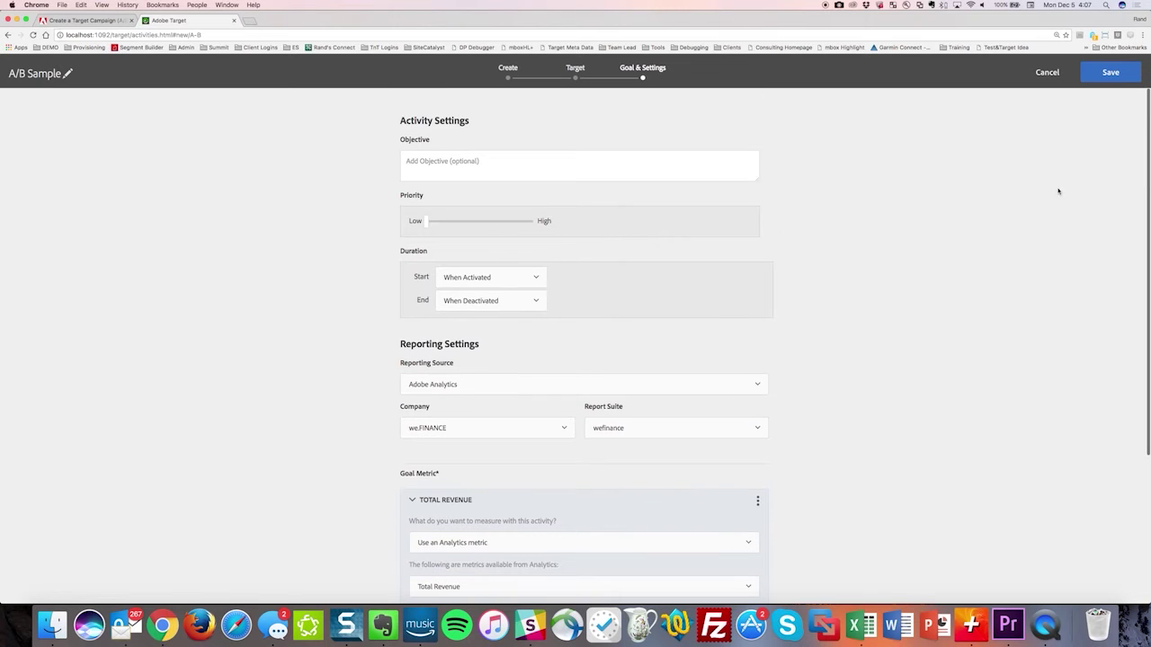
- Save the A/B Sample activity and start a new Automated Personalization activity
left_click(1106, 75)
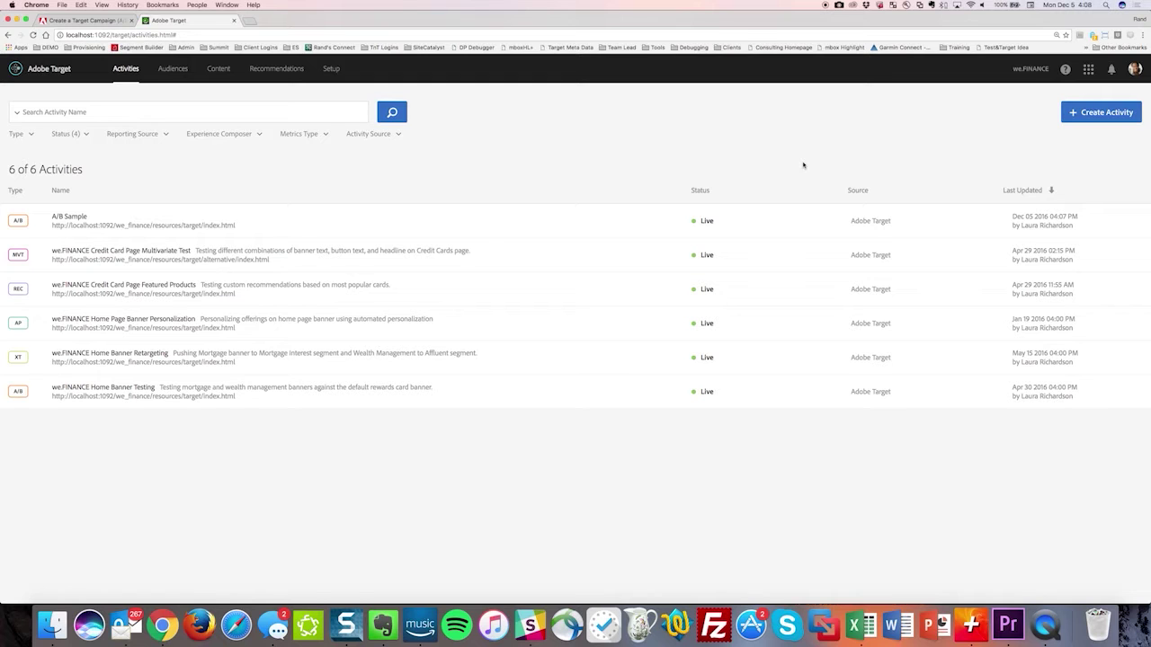
left_click(1095, 117)
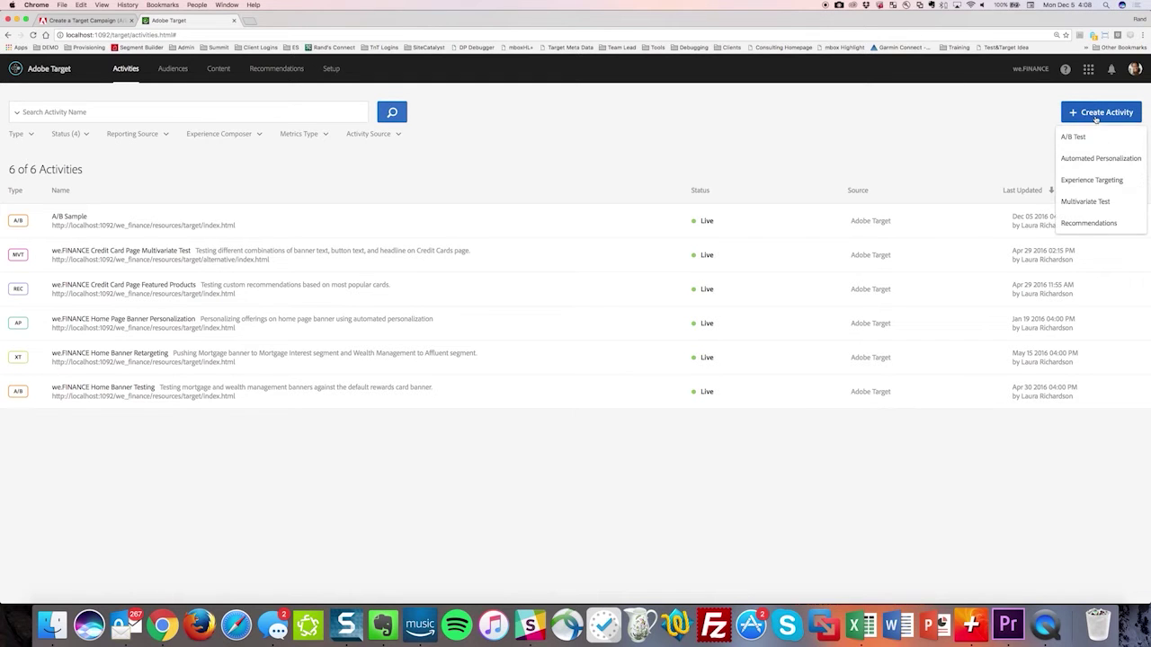
left_click(1084, 159)
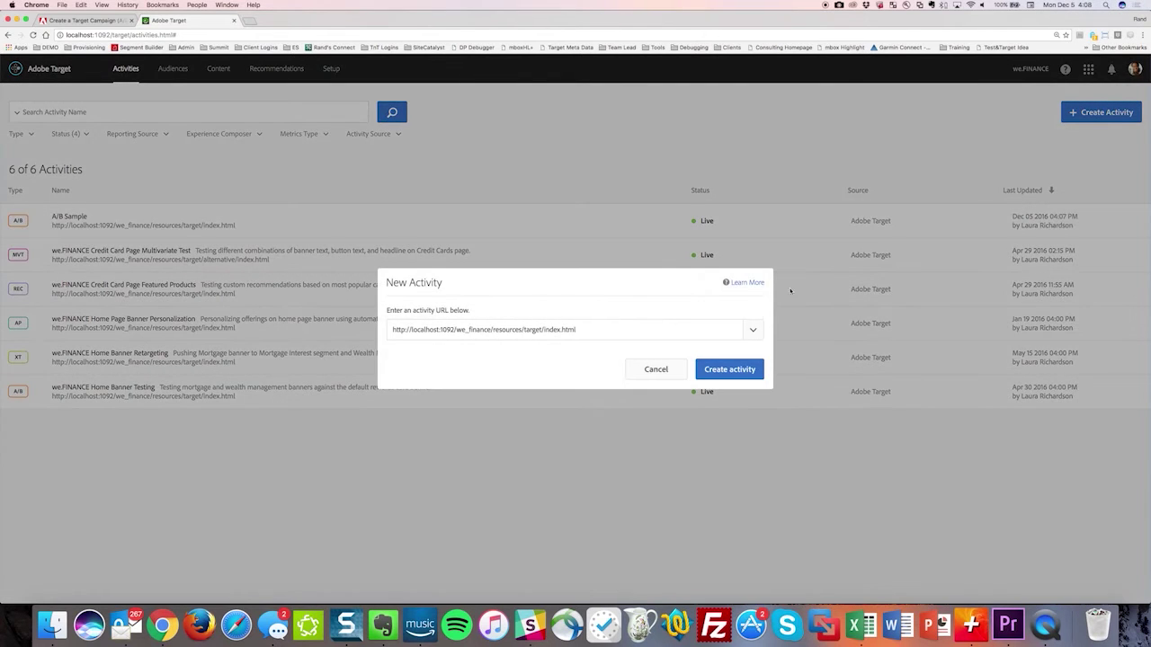
- Add the Travel 10k, 15k, 5k and Mortgage.png images as hero banner offers on the weFinance page
left_click(729, 369)
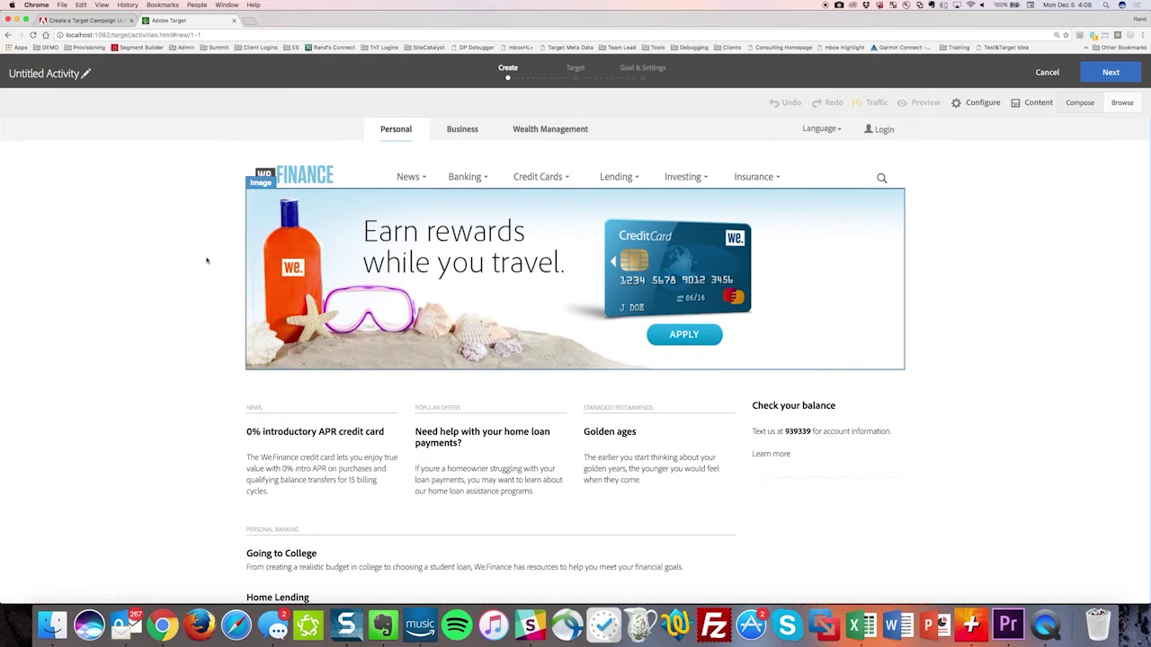
left_click(516, 286)
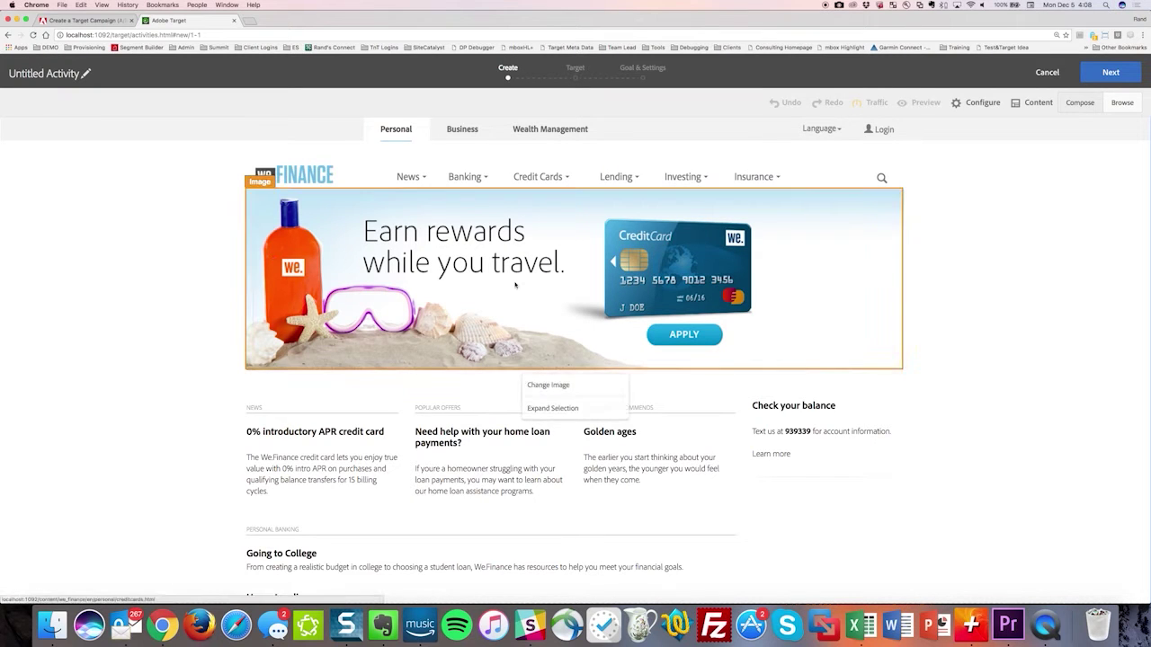
left_click(552, 390)
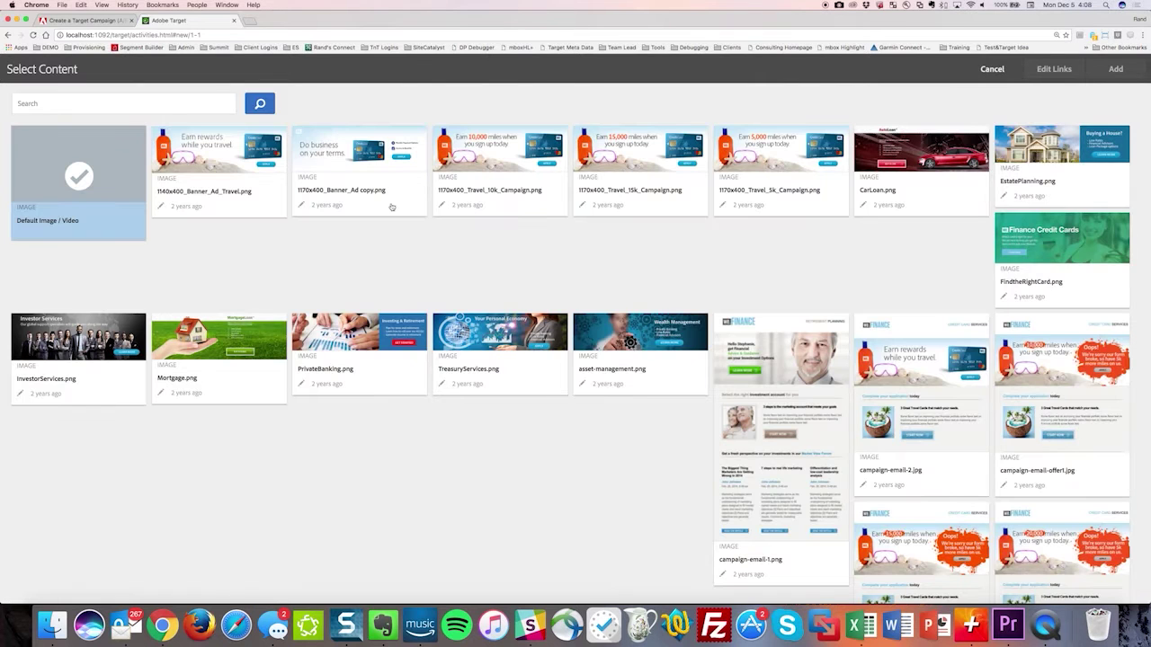
left_click(478, 161)
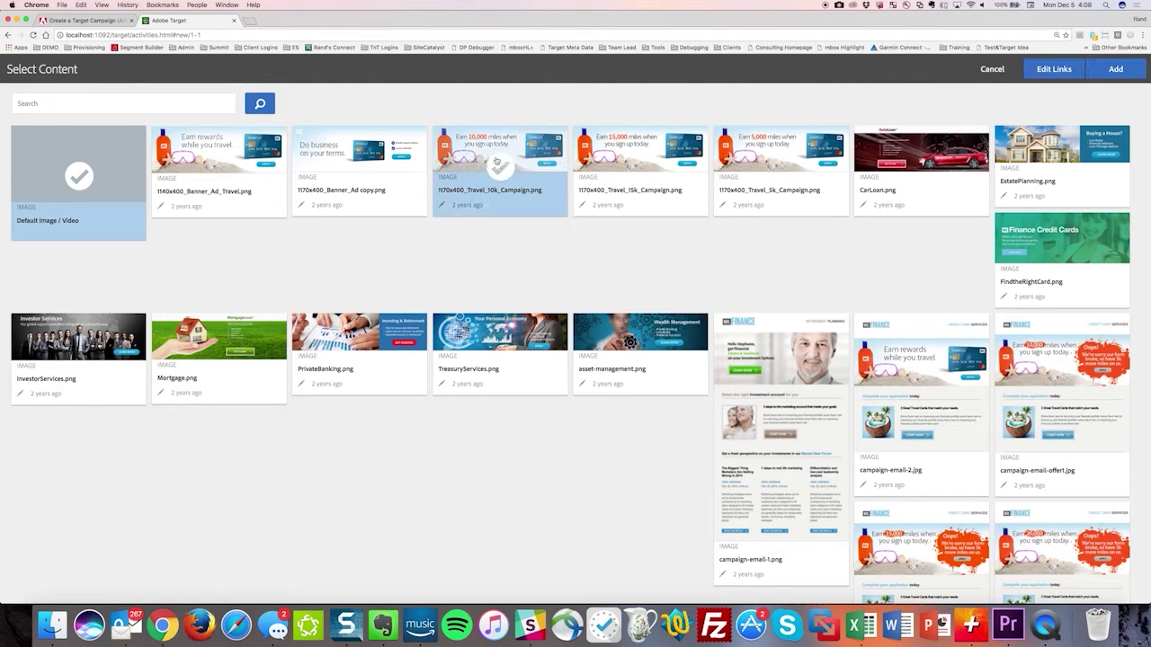
left_click(655, 160)
left_click(767, 151)
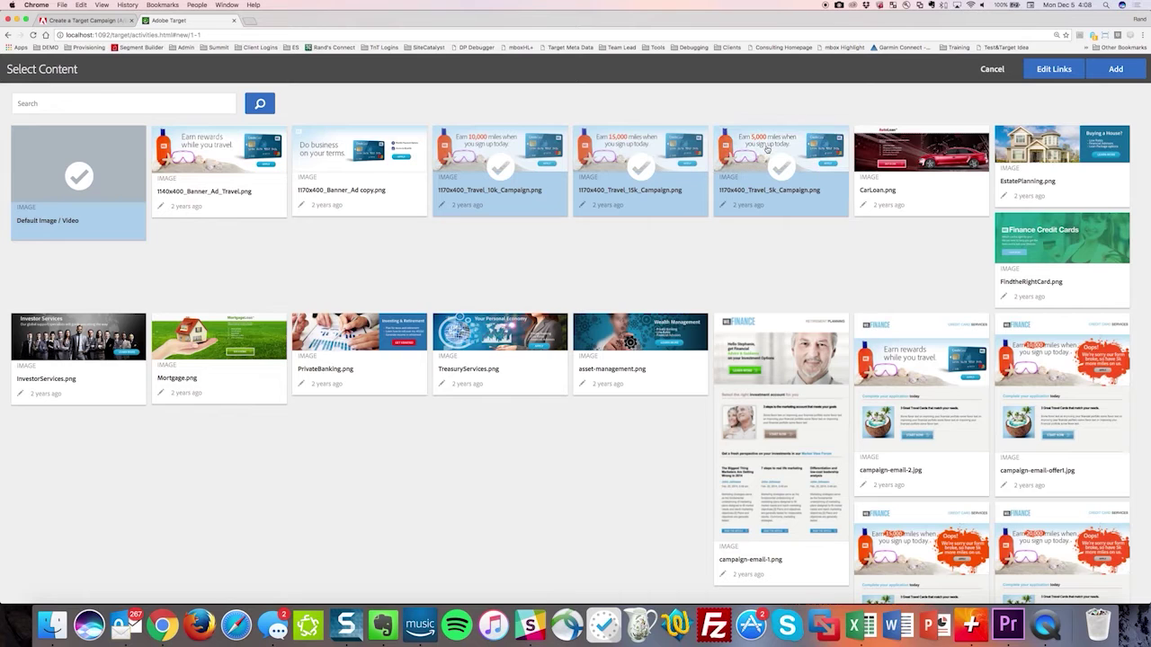
left_click(258, 330)
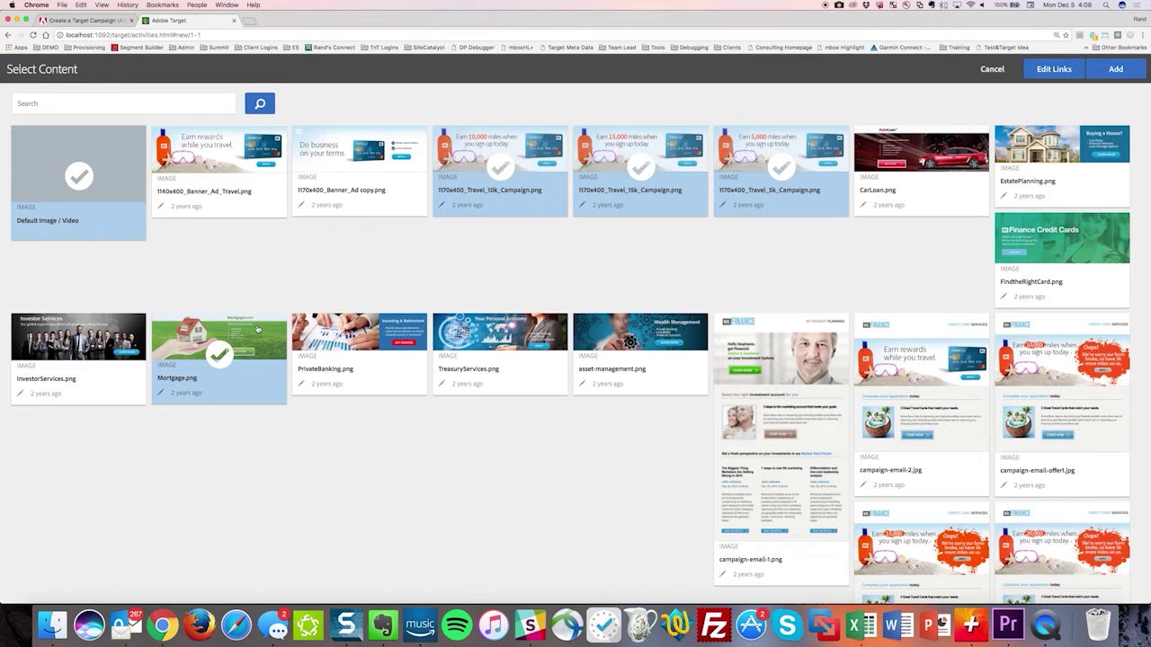
left_click(1115, 70)
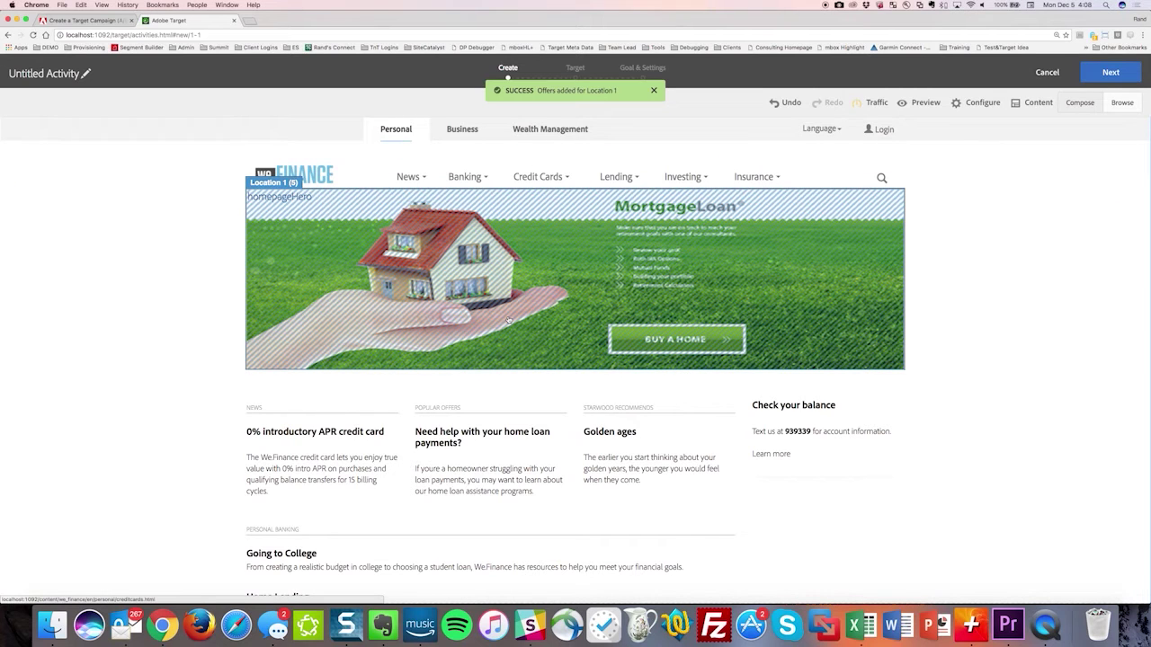
left_click(1106, 72)
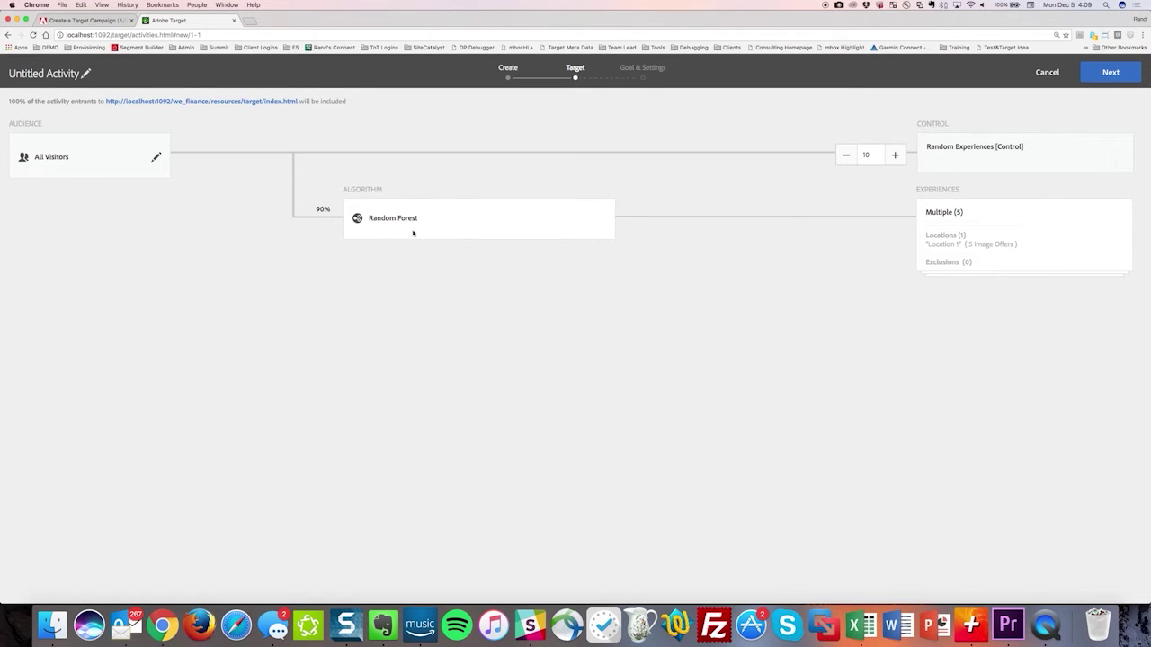
- Advance to Goal & Settings, then cancel and discard the personalization activity without saving
left_click(1110, 72)
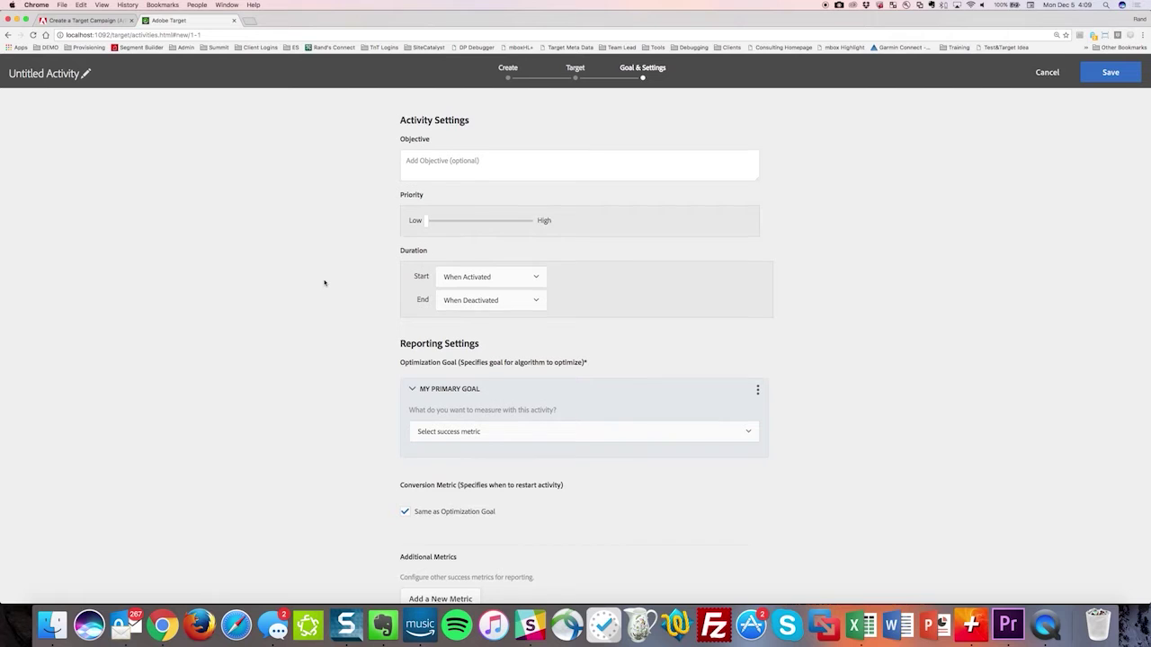
scroll(324, 283, "down", 3)
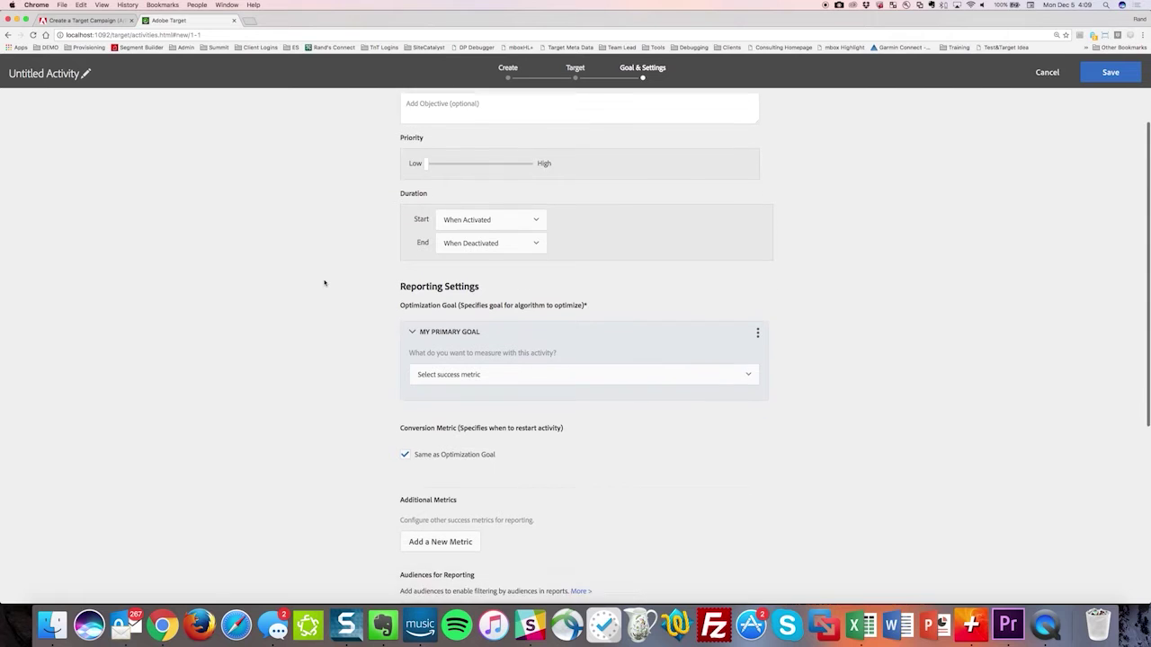
left_click(1047, 72)
left_click(504, 373)
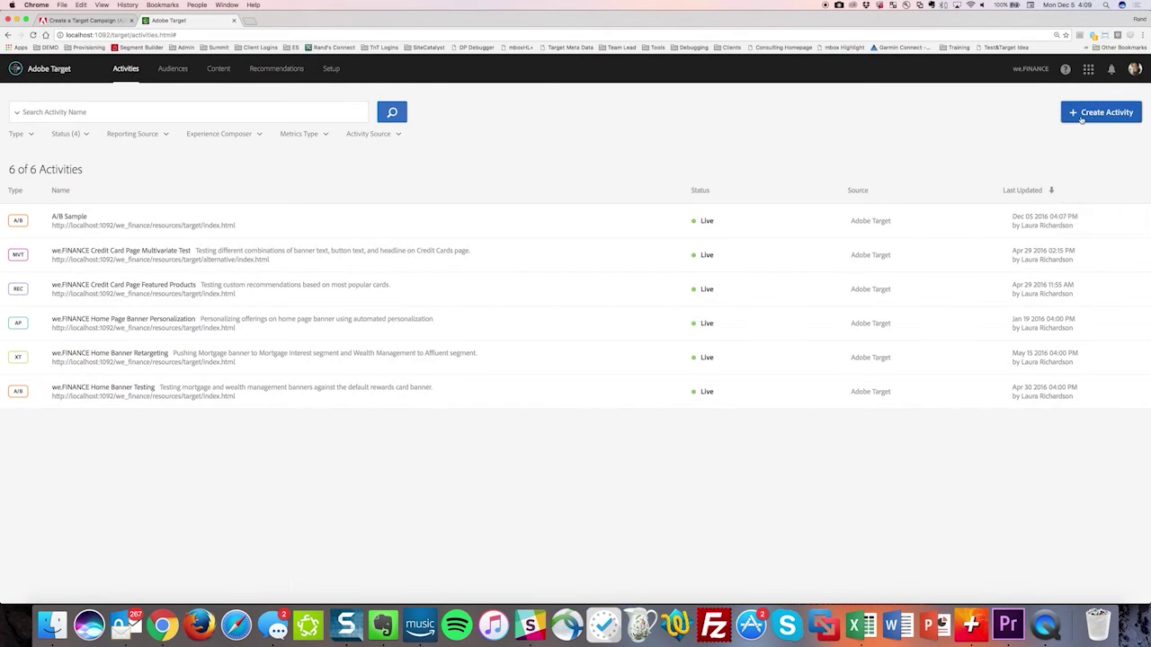
left_click(1102, 113)
- Create an Experience Targeting activity on the weFinance page and add a Credit line audience
left_click(1078, 181)
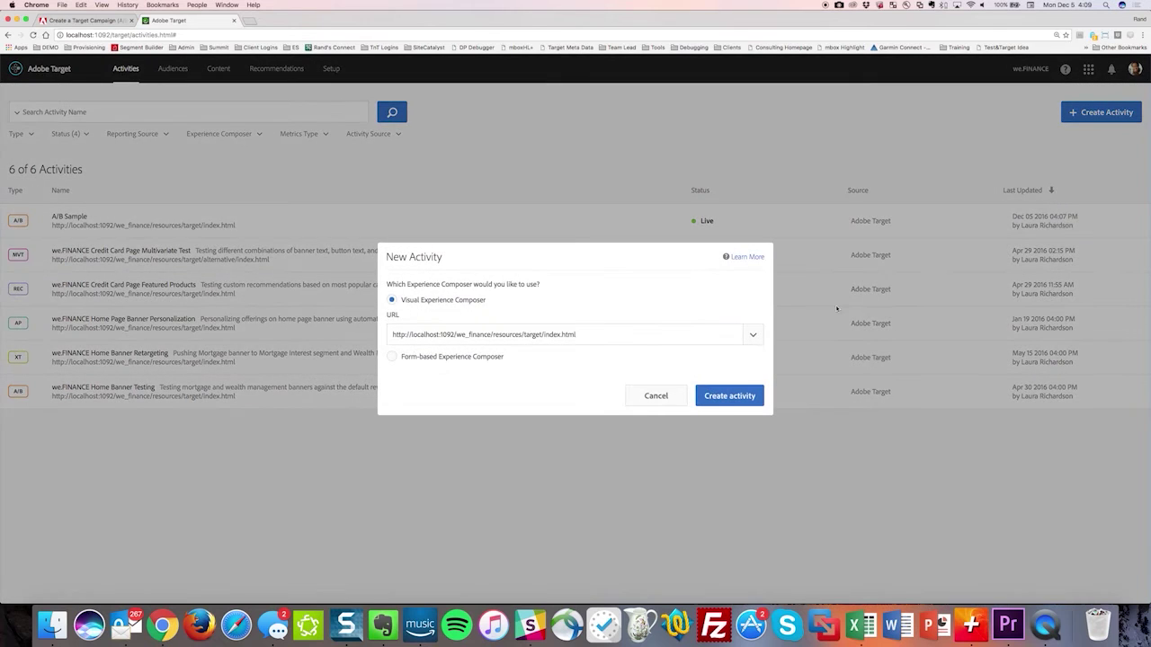
left_click(729, 395)
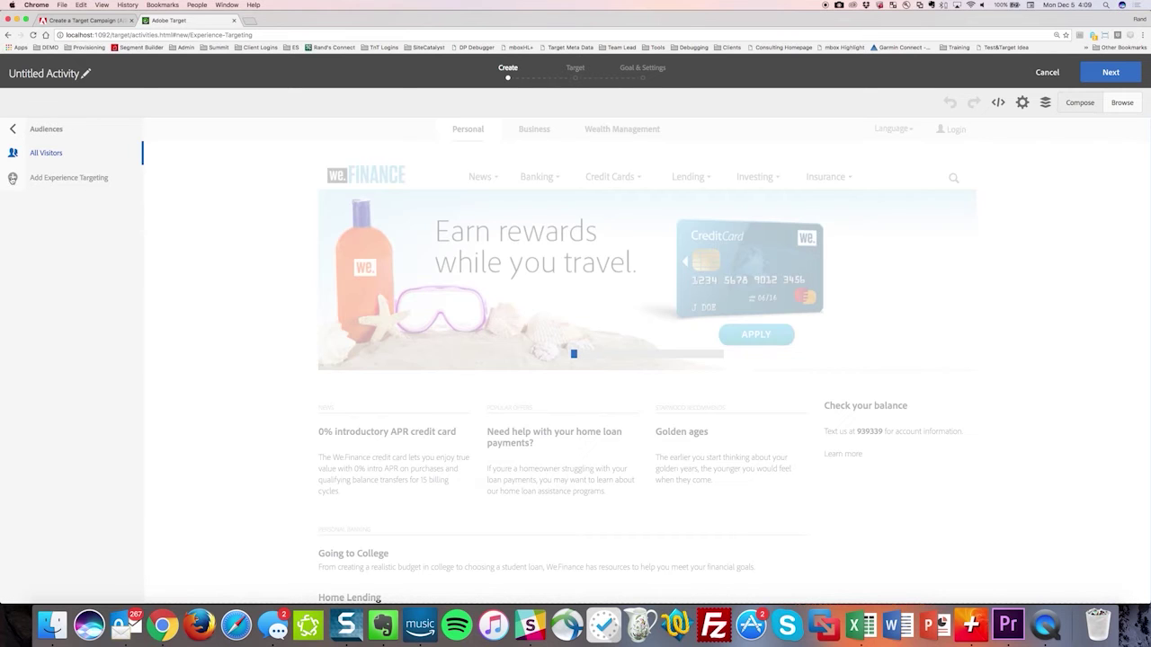
left_click(27, 180)
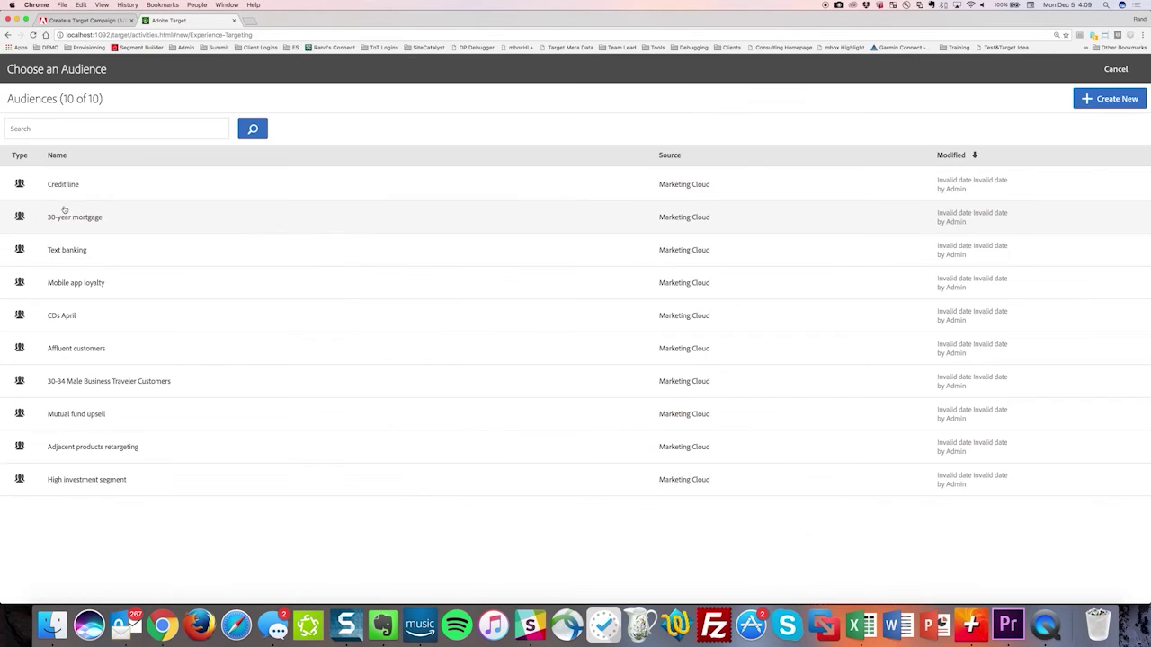
left_click(68, 187)
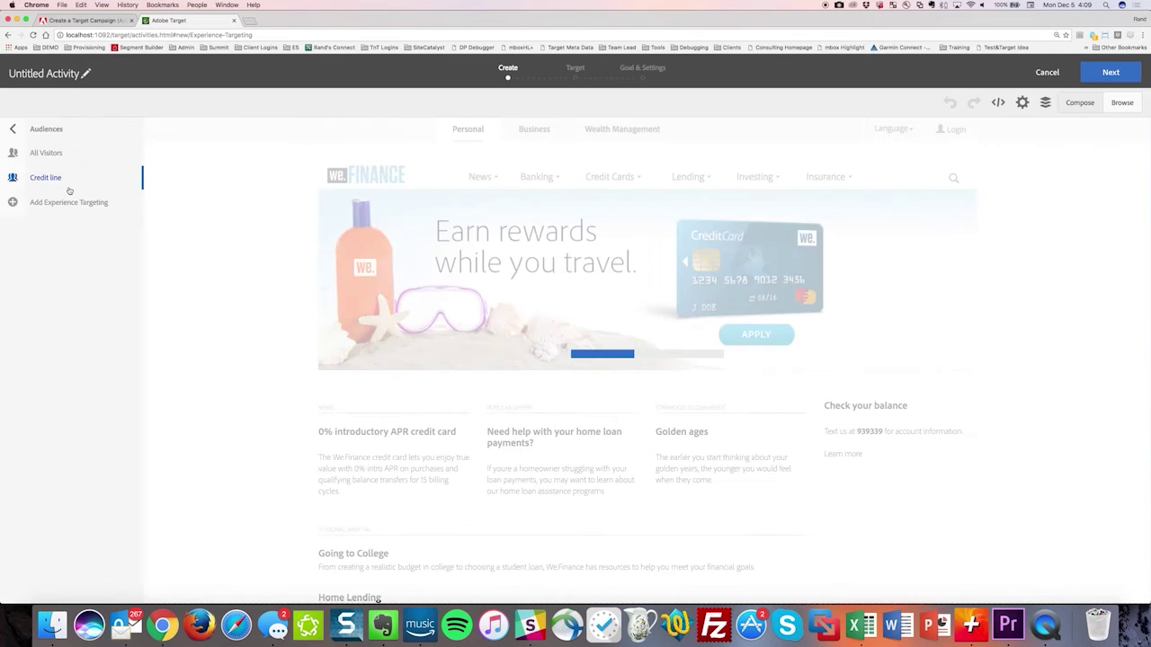
- Replace the All Visitors audience with the 30-year mortgage audience
left_click(33, 155)
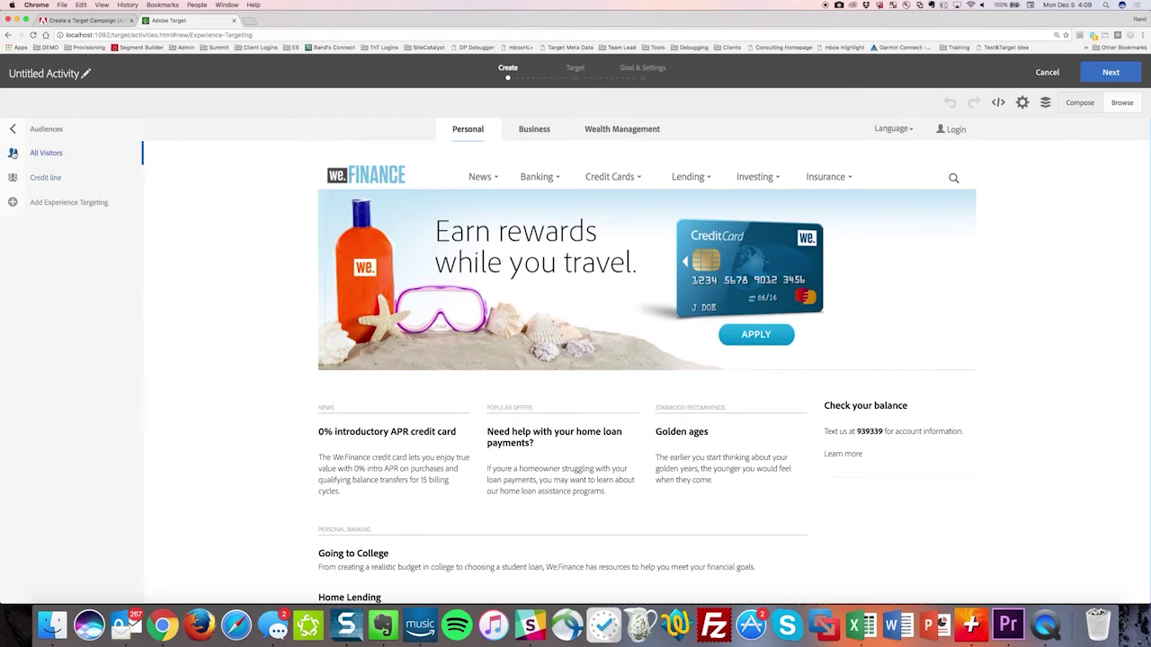
left_click(12, 154)
left_click(17, 196)
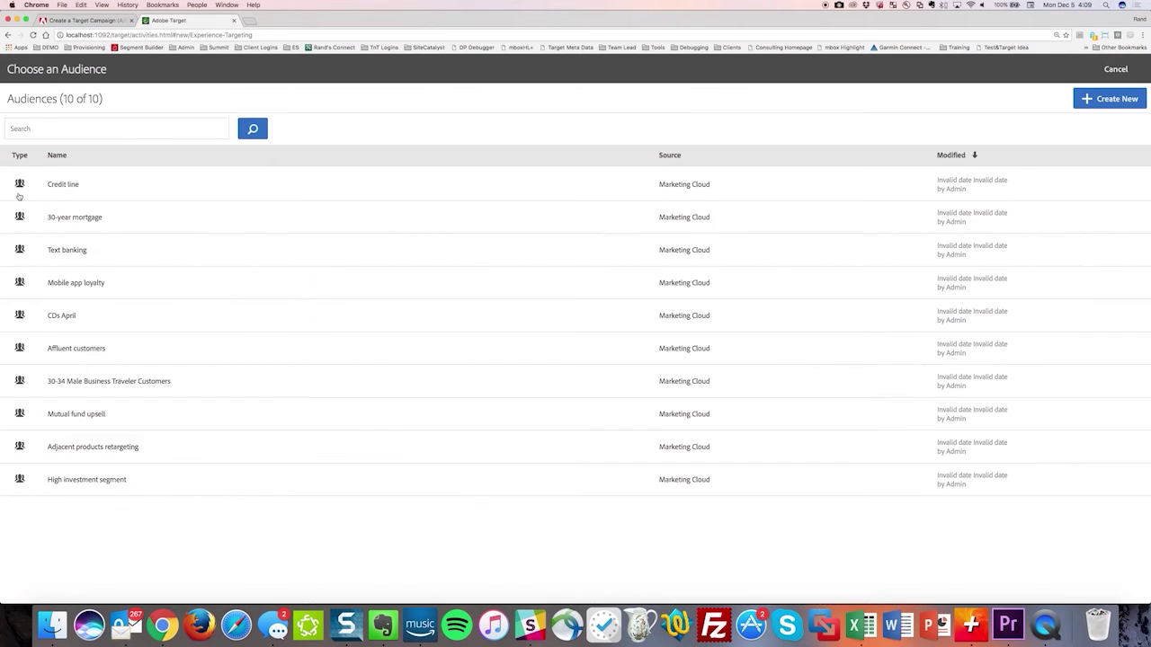
left_click(86, 218)
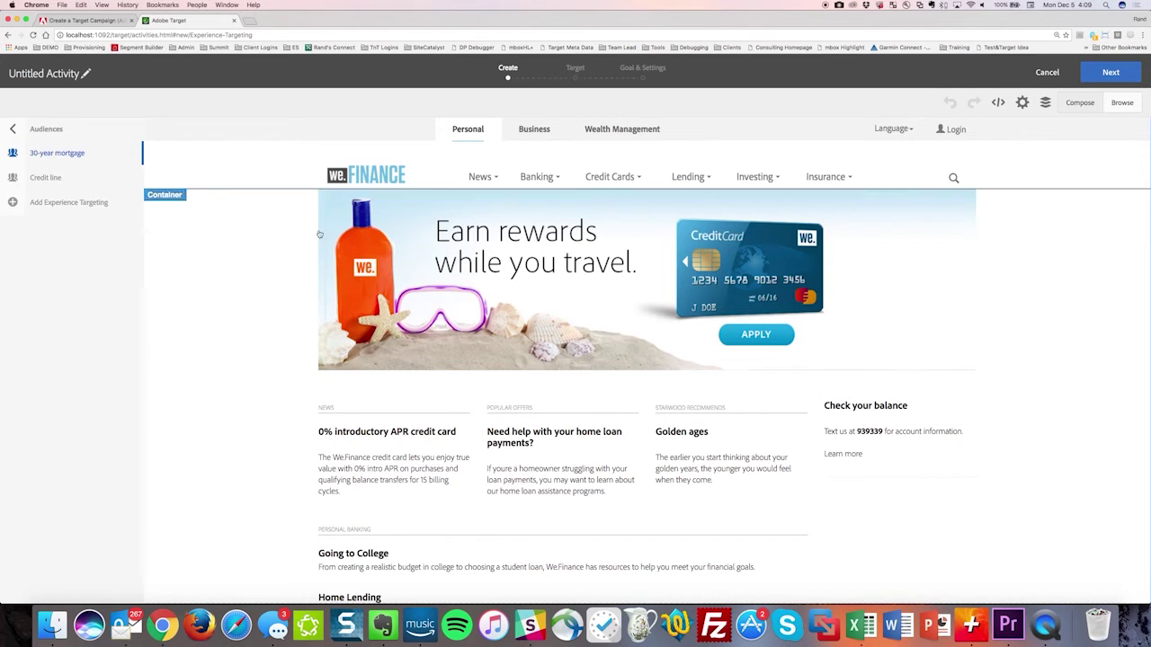
- Swap the 30-year mortgage experience's hero banner for Mortgage.png
left_click(490, 286)
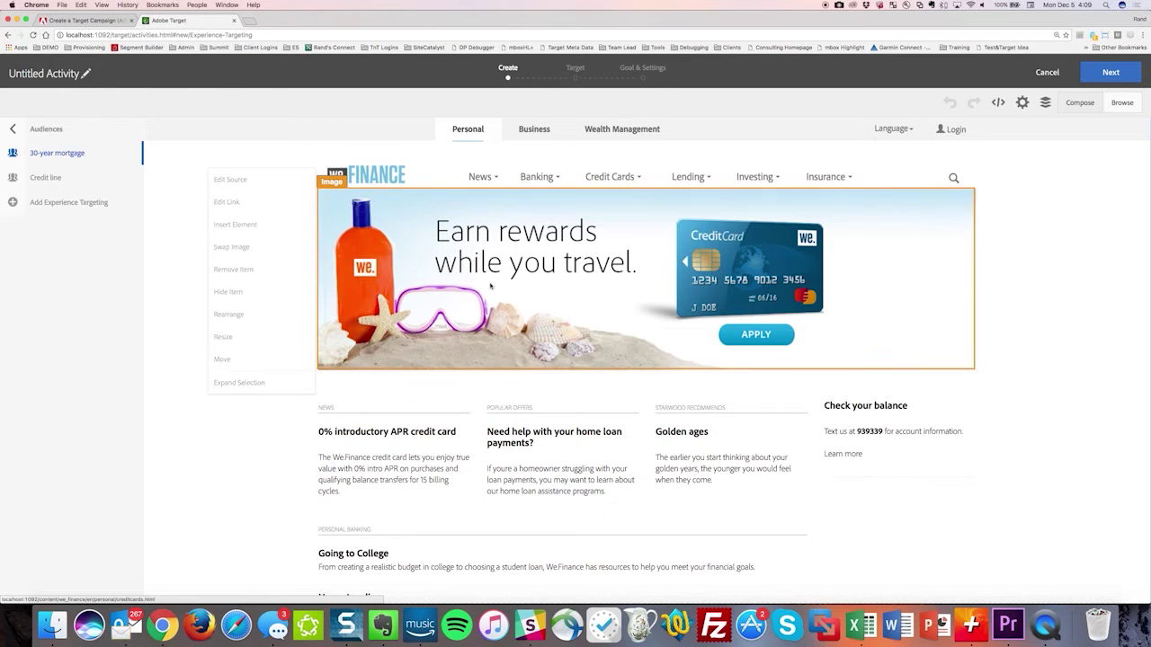
left_click(260, 249)
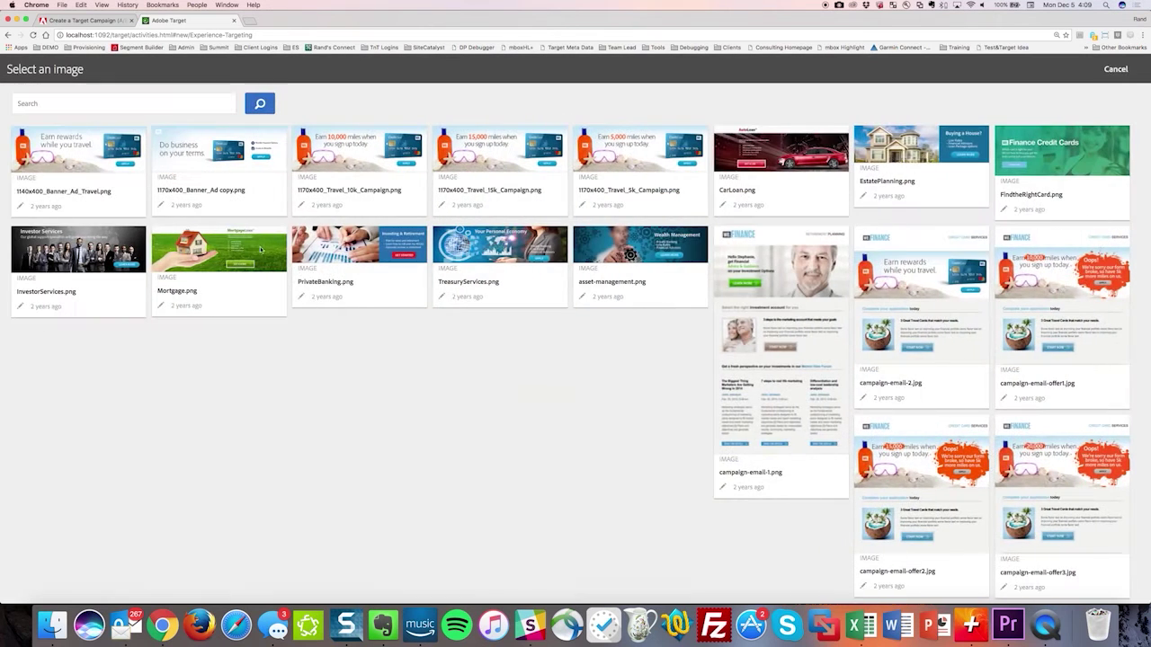
left_click(232, 256)
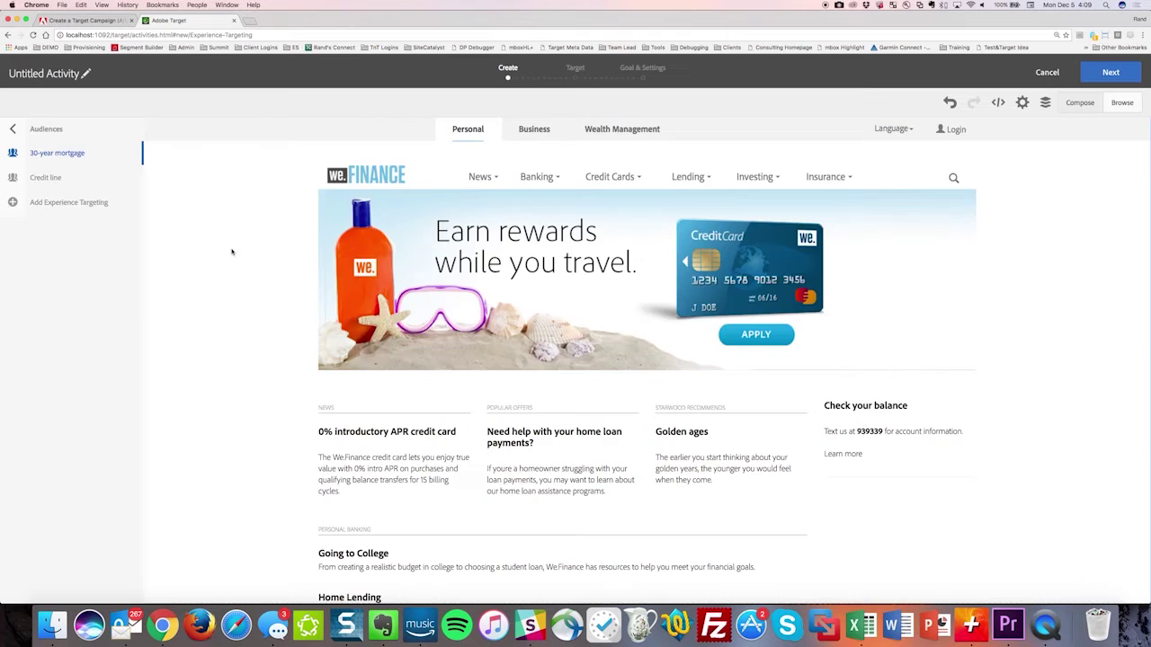
- Give the Credit line experience the 'Do business on your terms' banner and continue to targeting
left_click(47, 178)
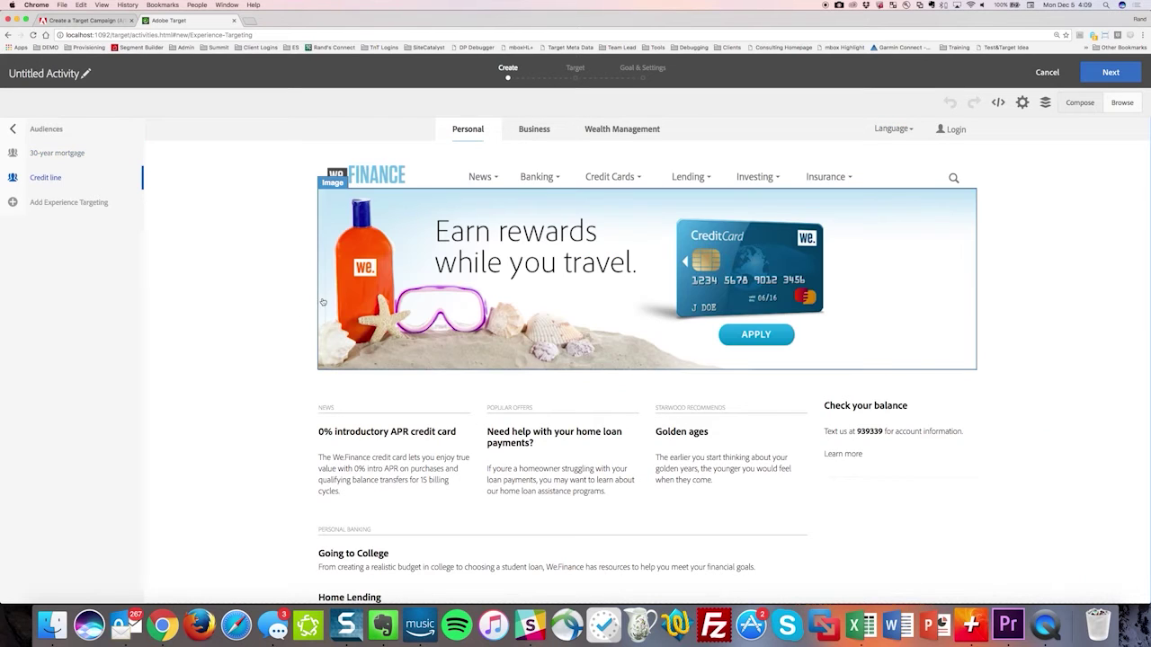
left_click(452, 274)
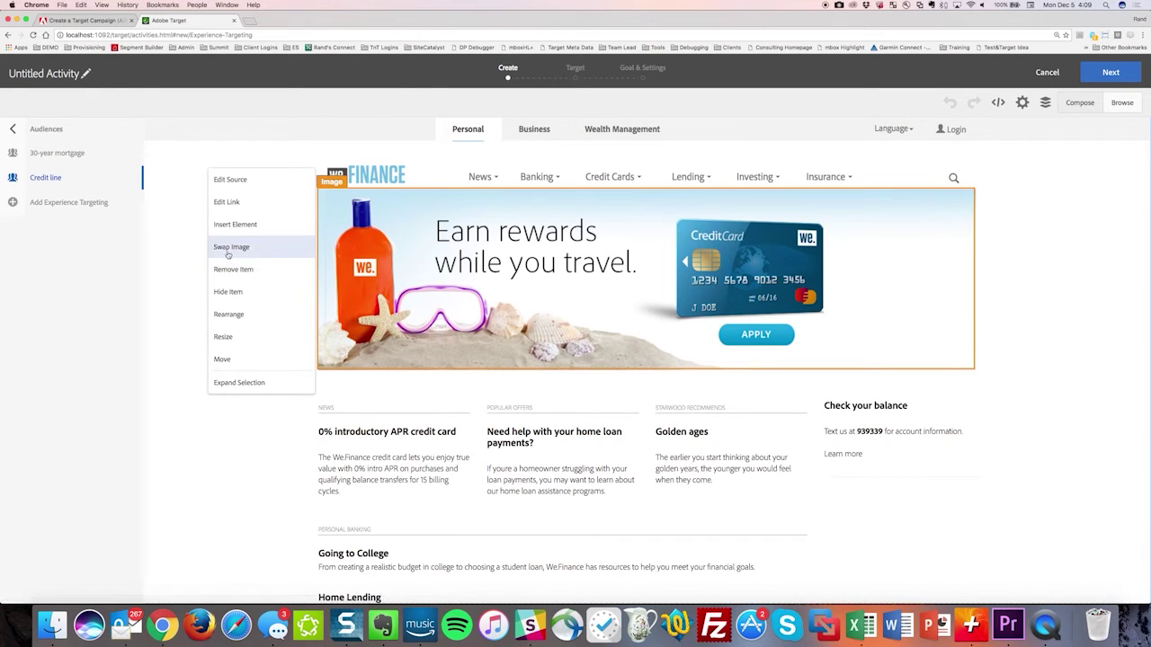
left_click(231, 247)
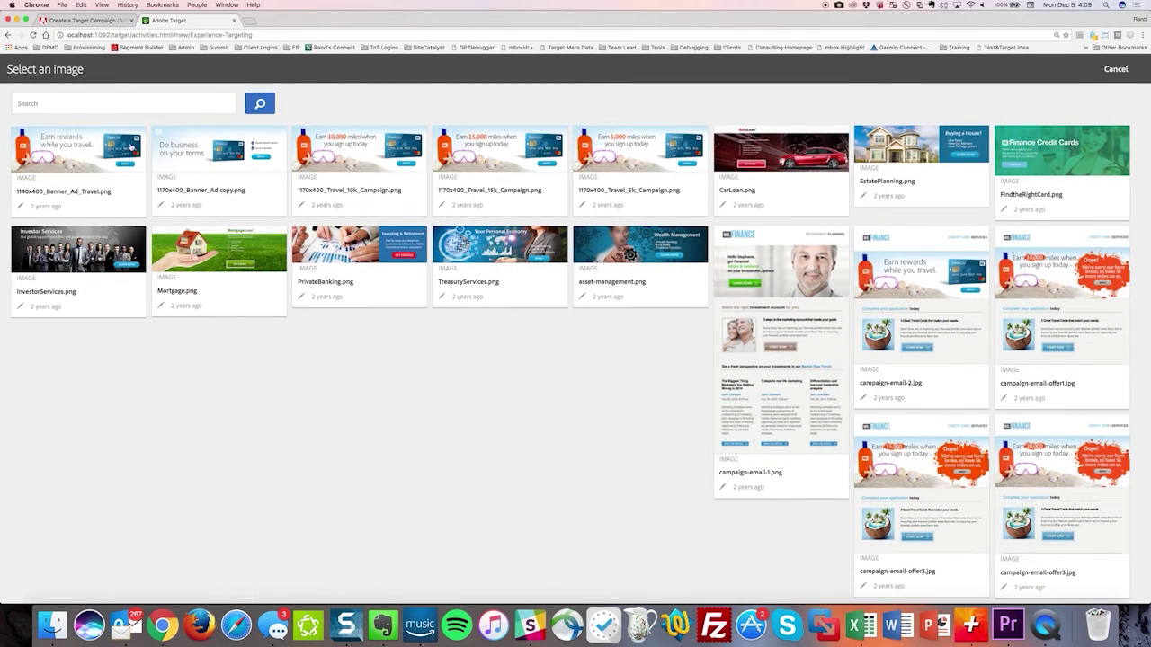
left_click(217, 151)
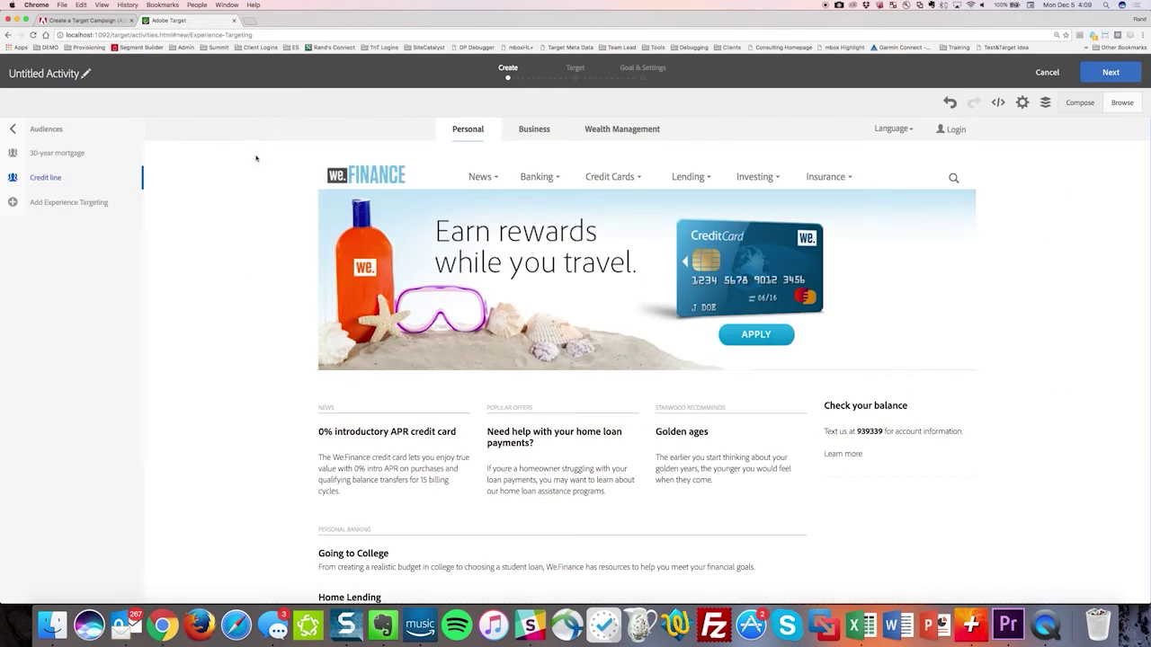
left_click(53, 154)
left_click(52, 176)
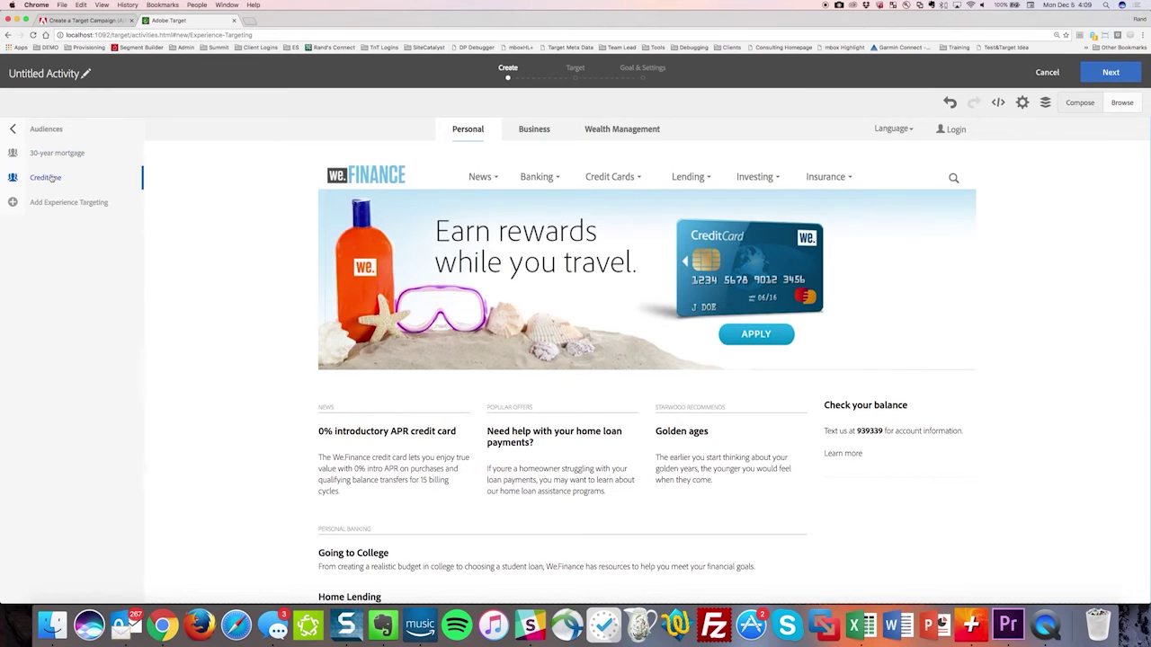
left_click(1112, 72)
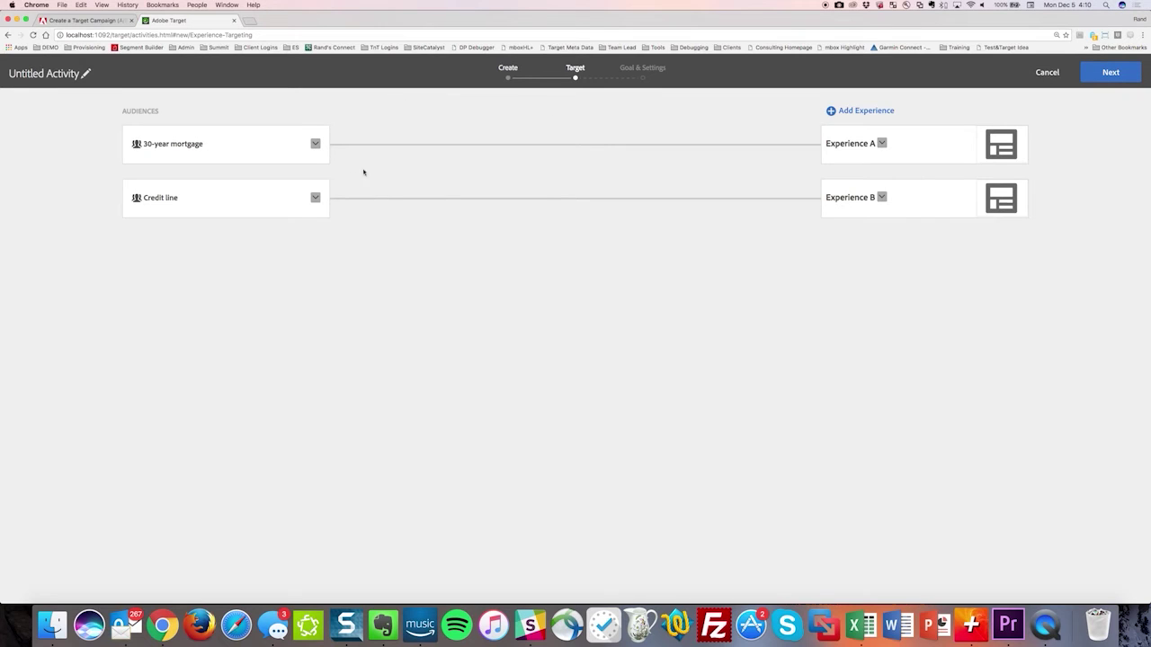
- Choose Rename for Experience A, then advance the experience targeting activity to Goal & Settings
left_click(882, 144)
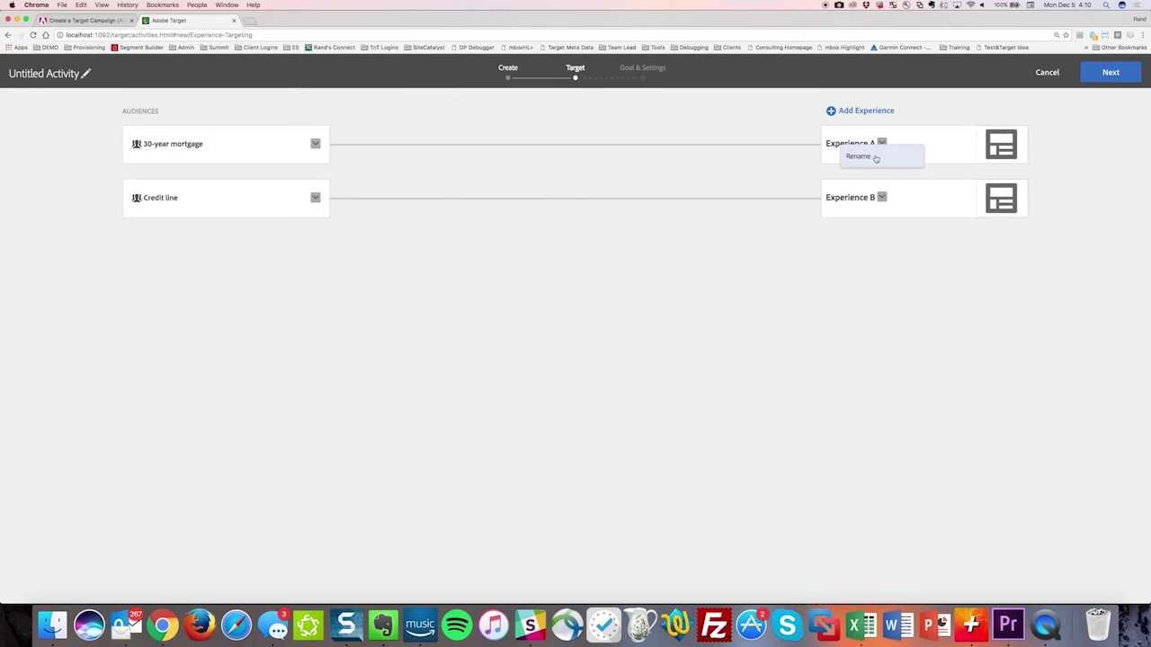
left_click(859, 156)
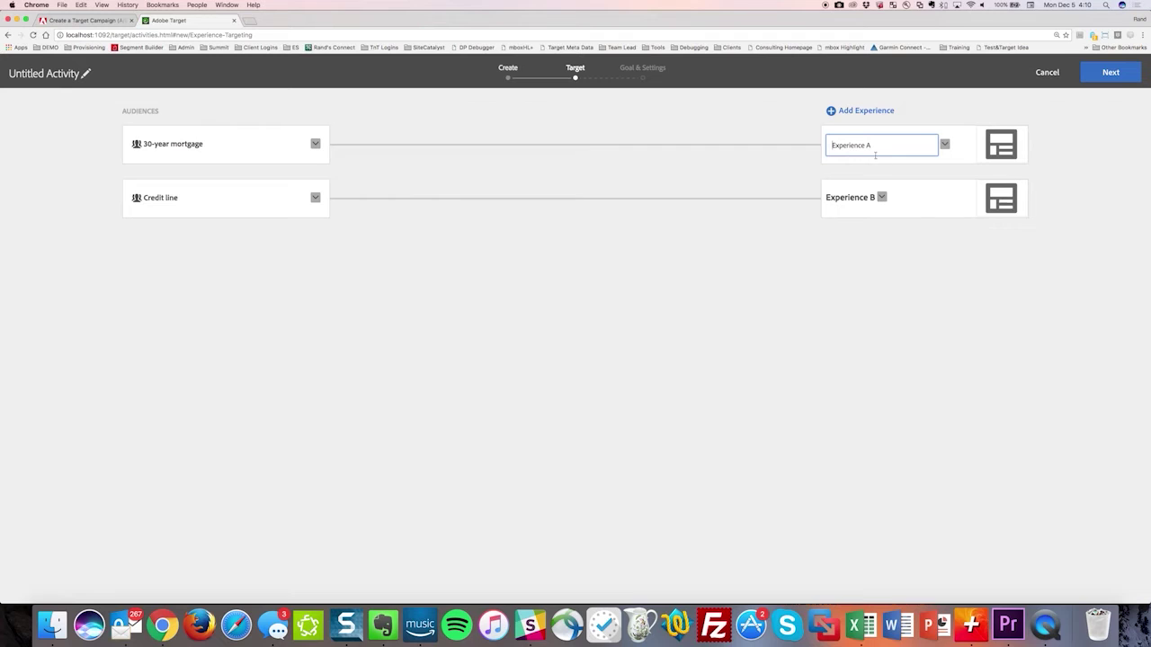
left_click(1097, 81)
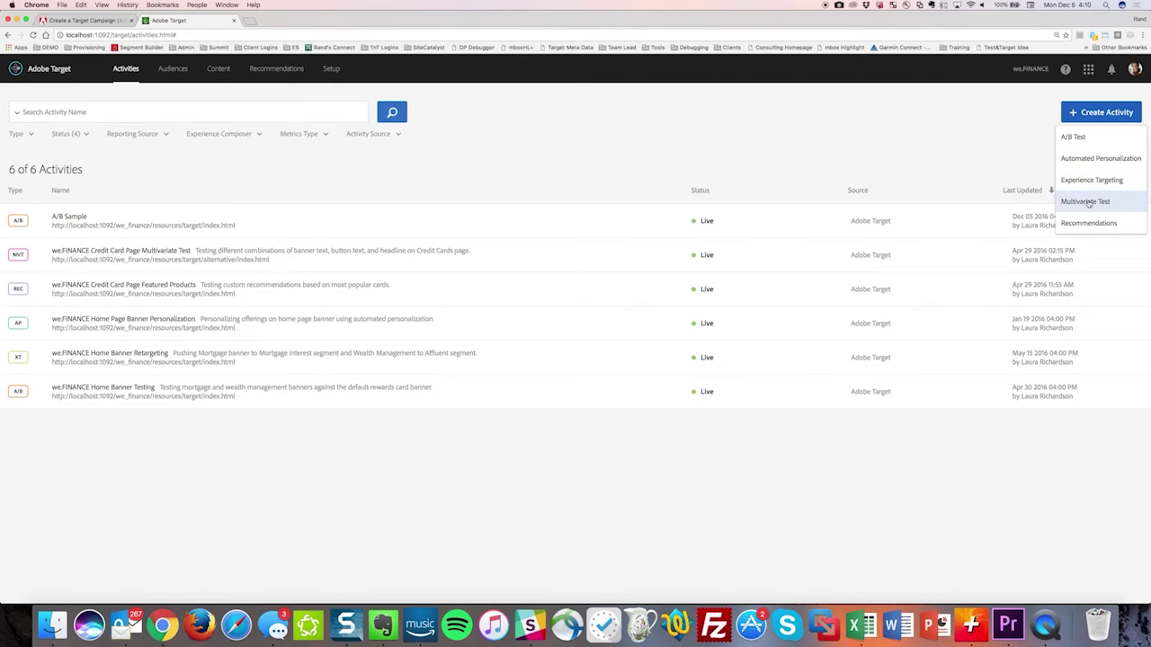
- Create the multivariate test and replace the default hero image with 1170x400_Travel_10k_Campaign and 1170x400_Travel_5k_Campaign offers
left_click(1089, 203)
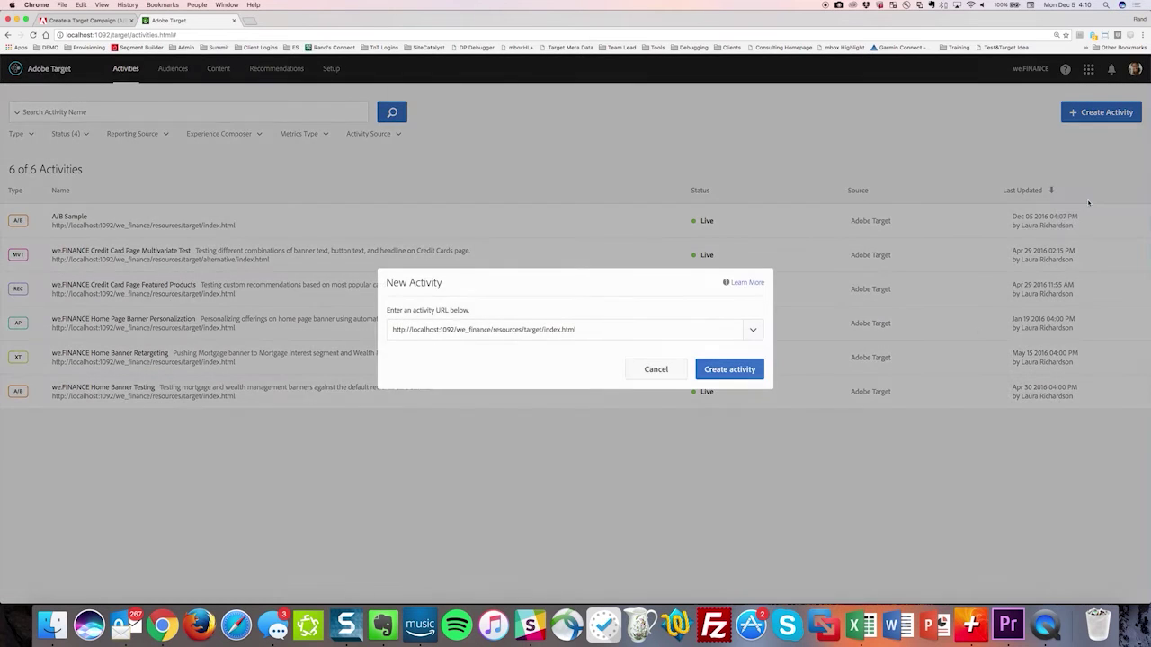
left_click(723, 370)
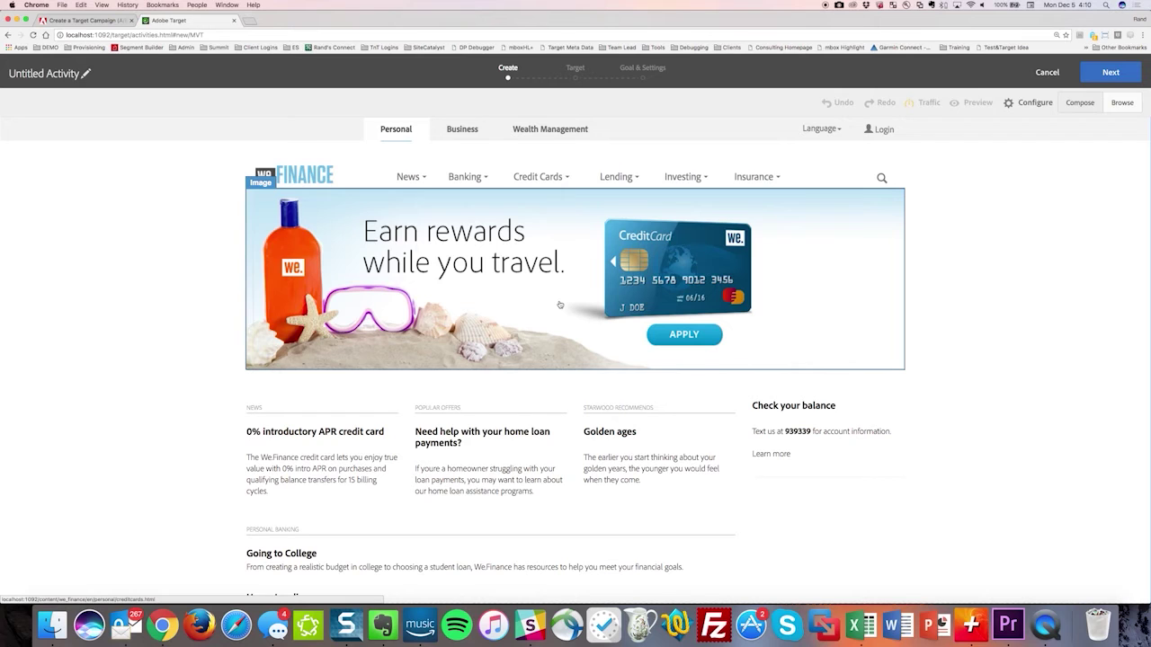
left_click(455, 285)
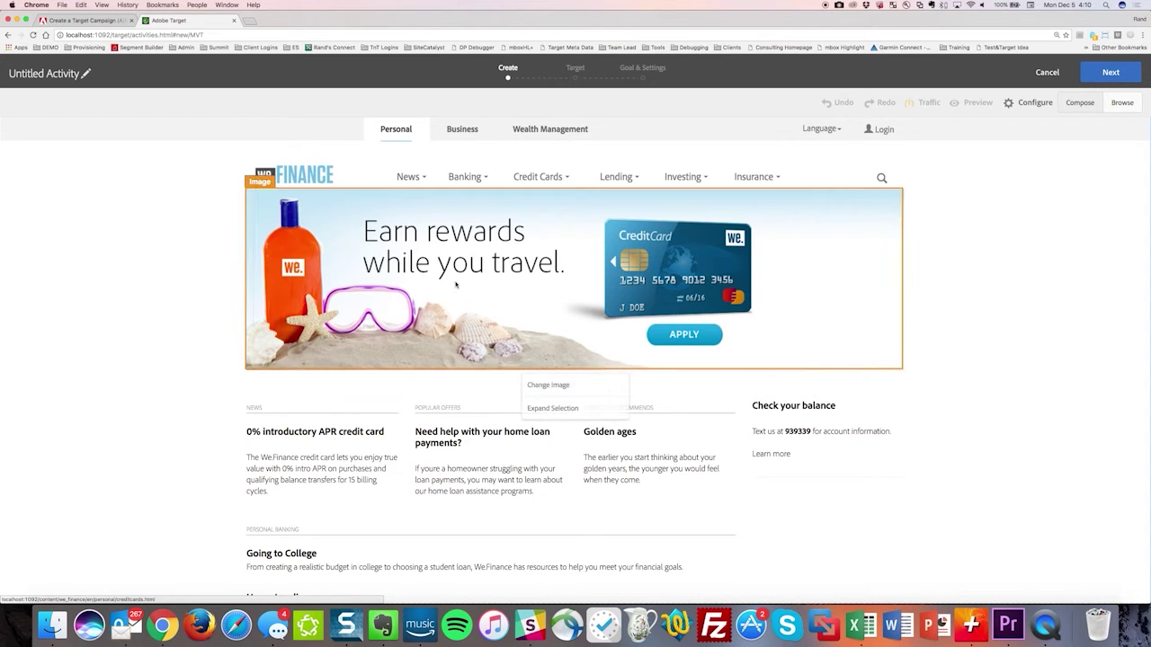
left_click(540, 385)
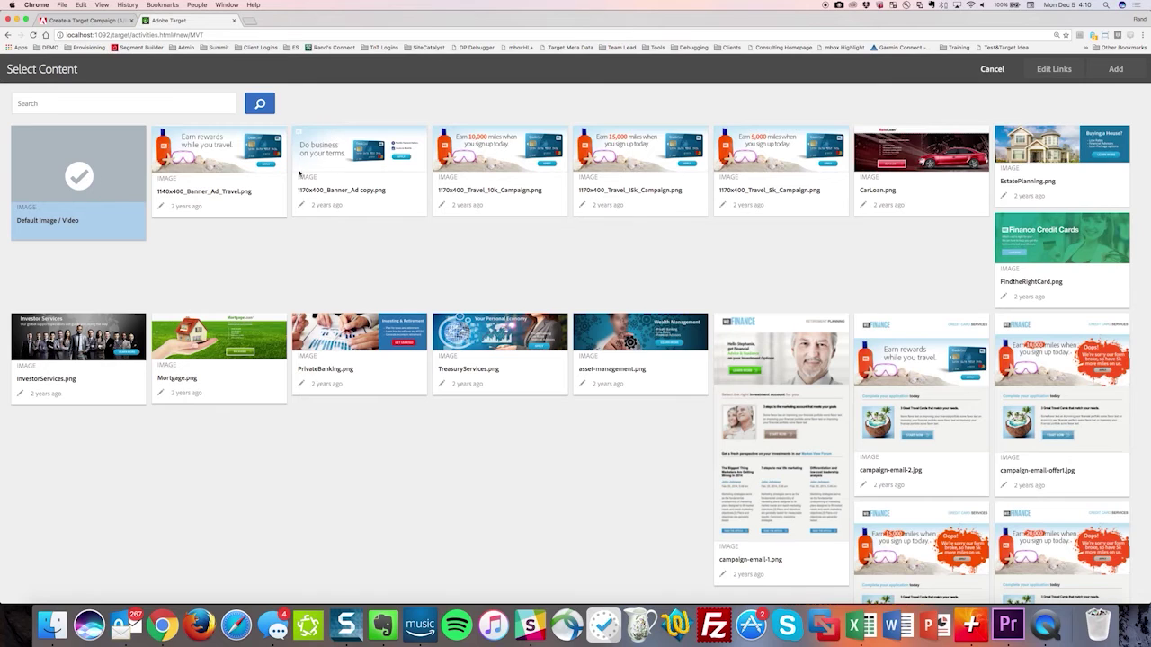
left_click(543, 147)
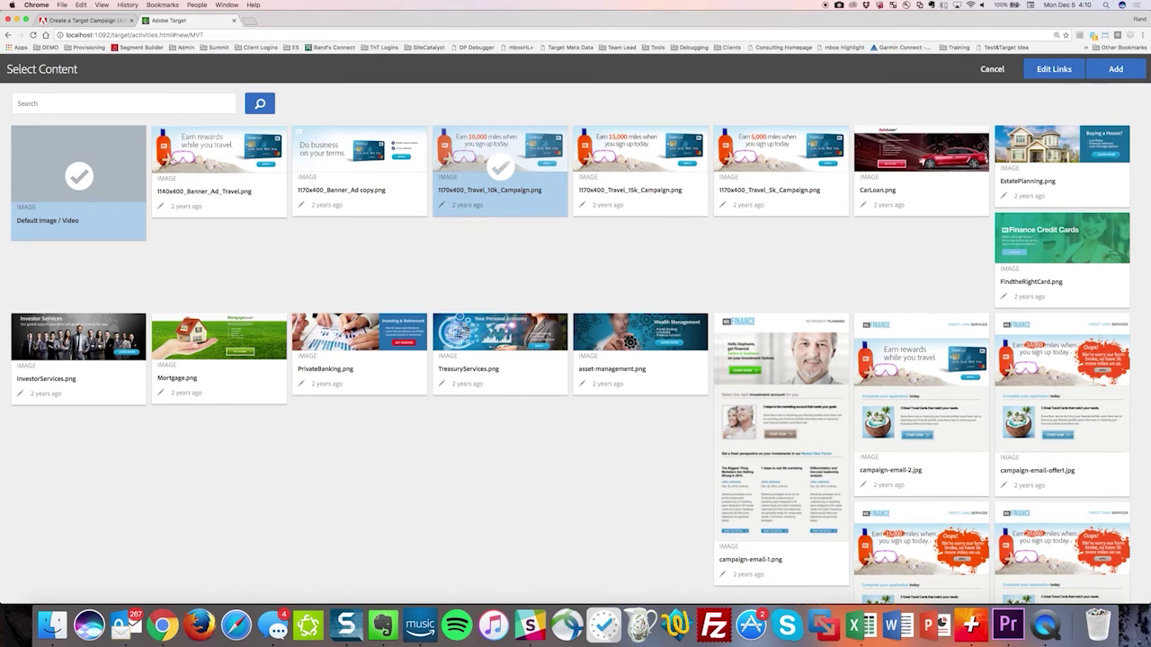
left_click(83, 173)
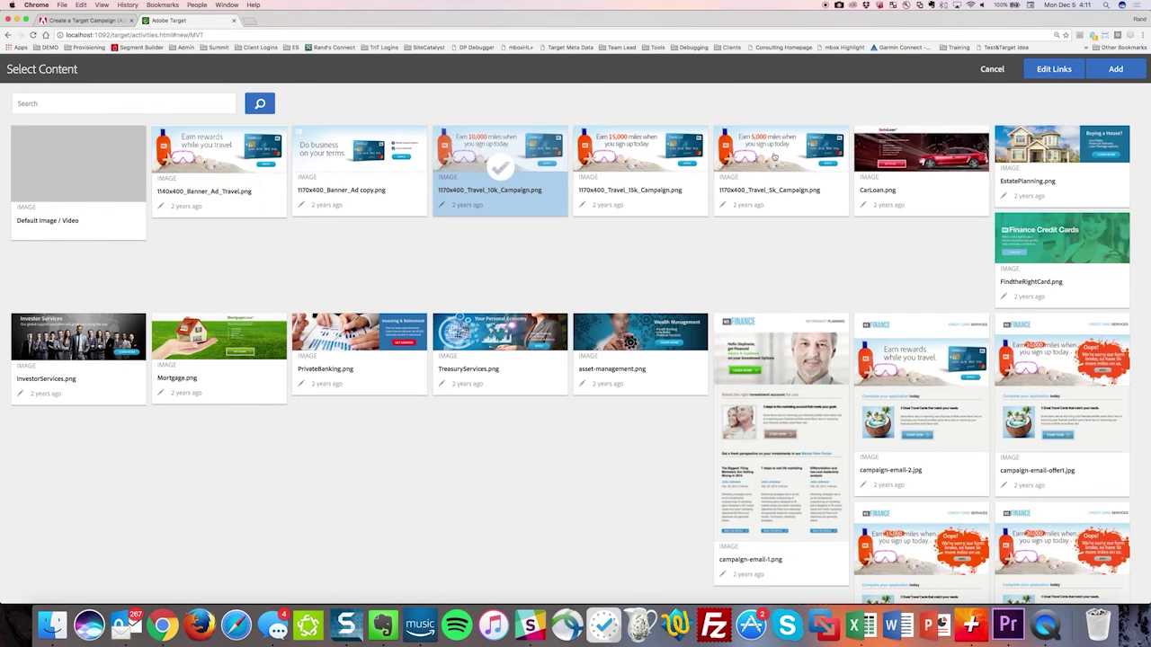
left_click(773, 157)
left_click(1111, 76)
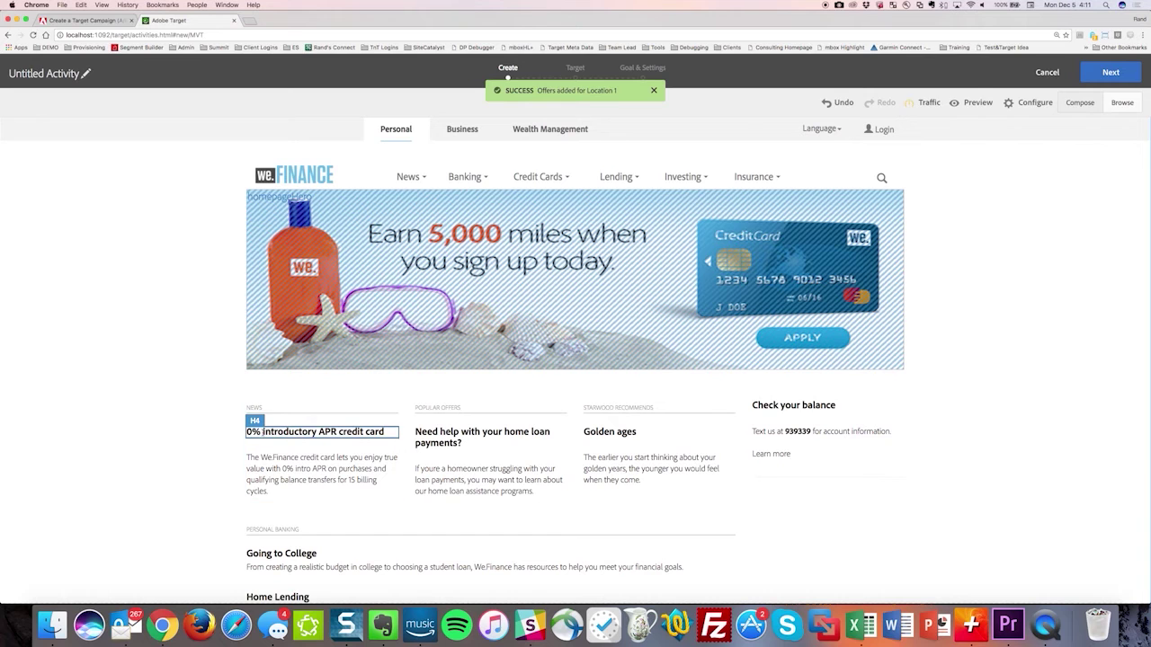
- Give the 0% introductory APR credit card heading .9 and 1.9 rate text offers, and apply them
left_click(263, 429)
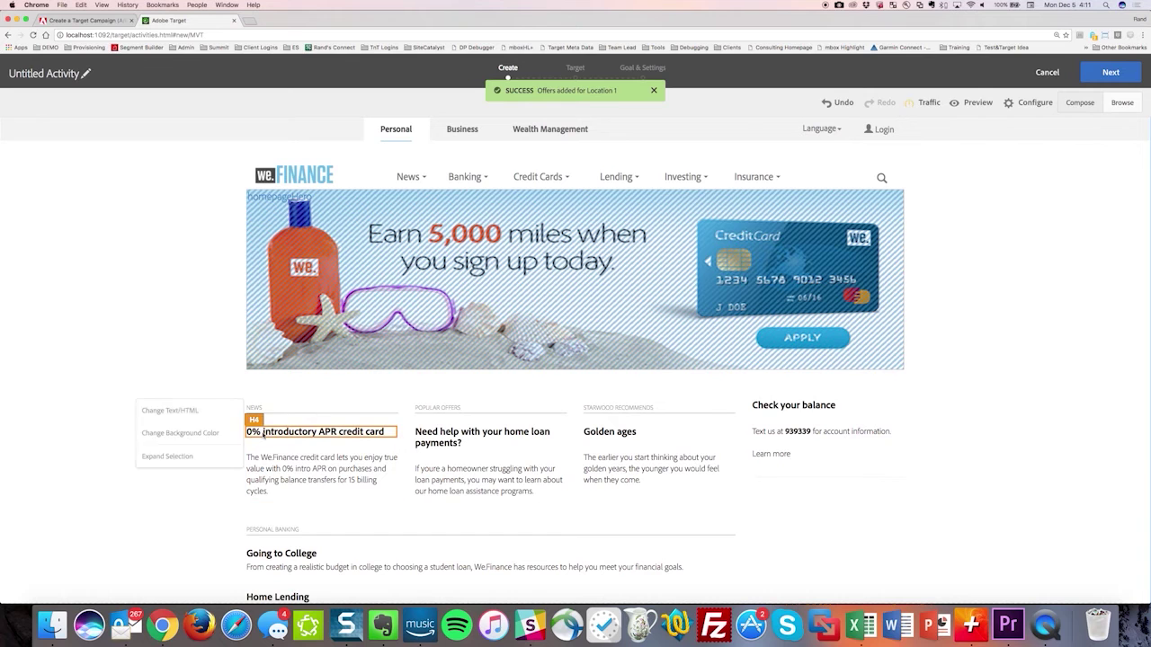
left_click(179, 415)
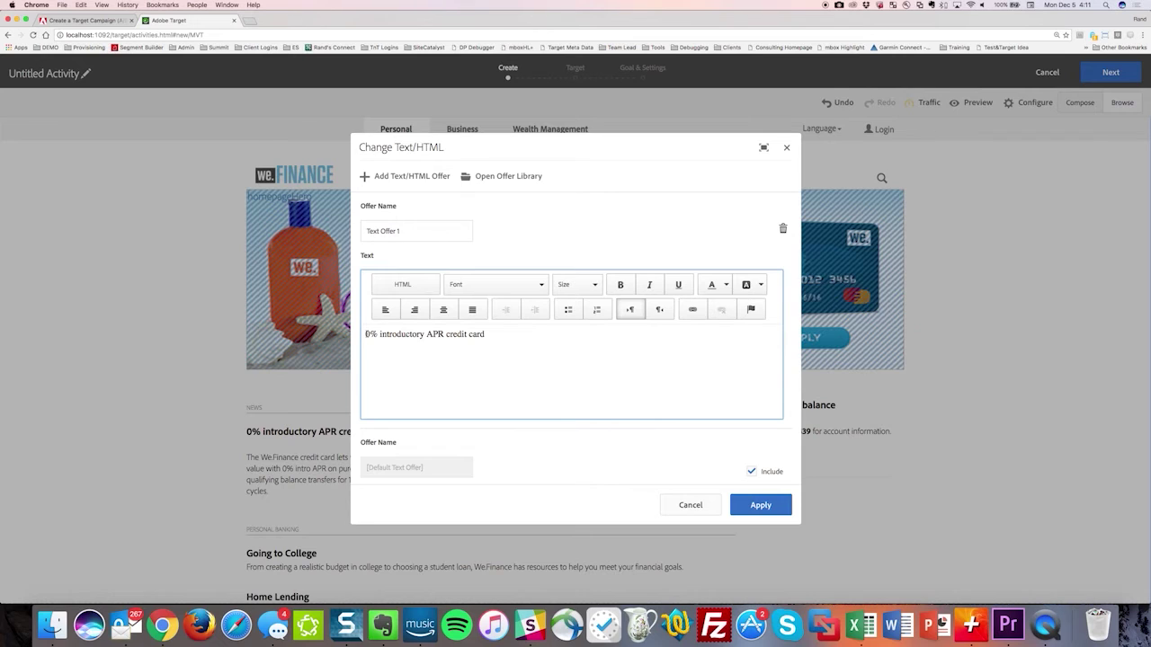
type(".9")
scroll(495, 224, "down", 2)
left_click(388, 180)
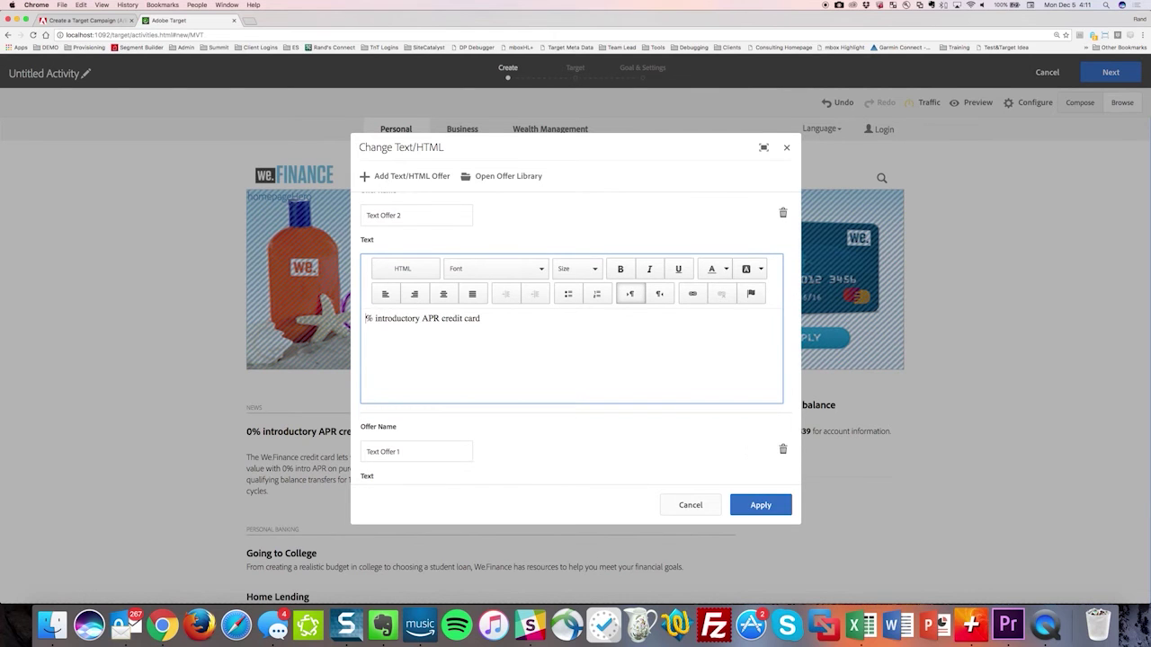
type("1.9")
left_click(758, 505)
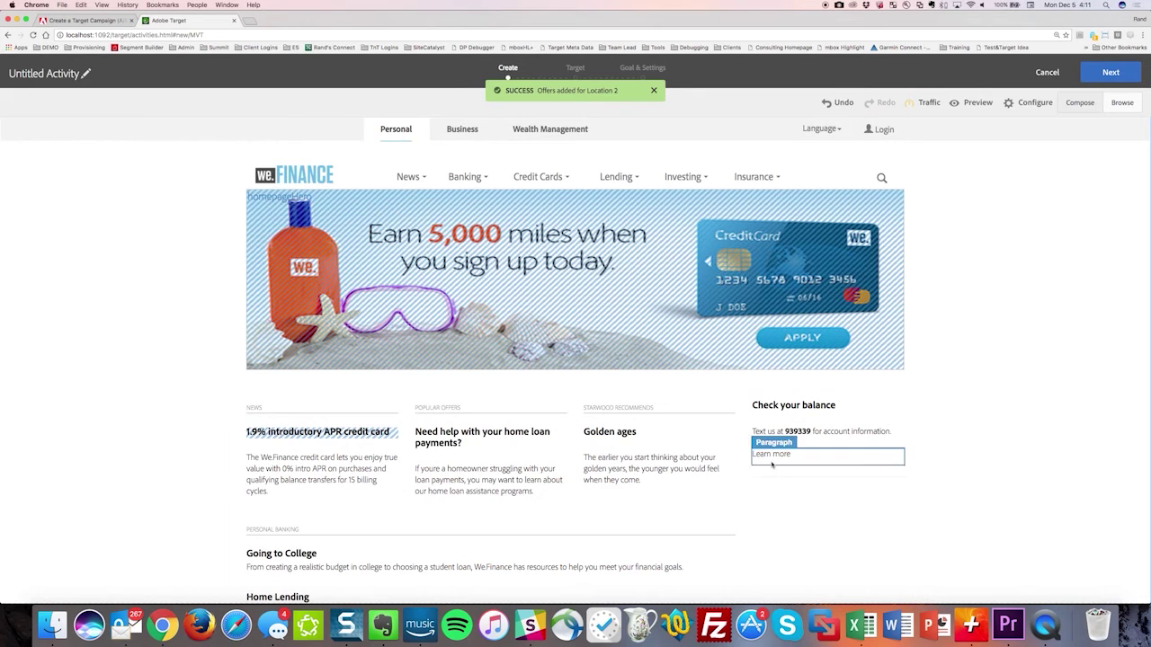
- Add a Location 3 offer changing 'home' to 'auto' in the loan payments heading, and apply
left_click(447, 441)
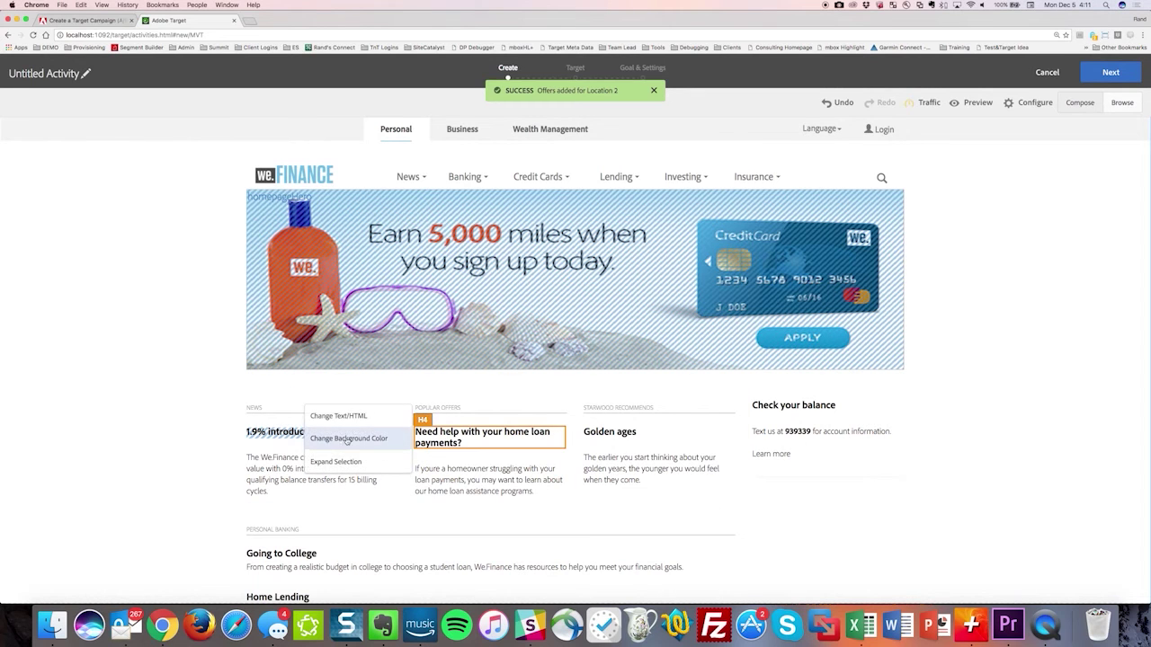
left_click(351, 419)
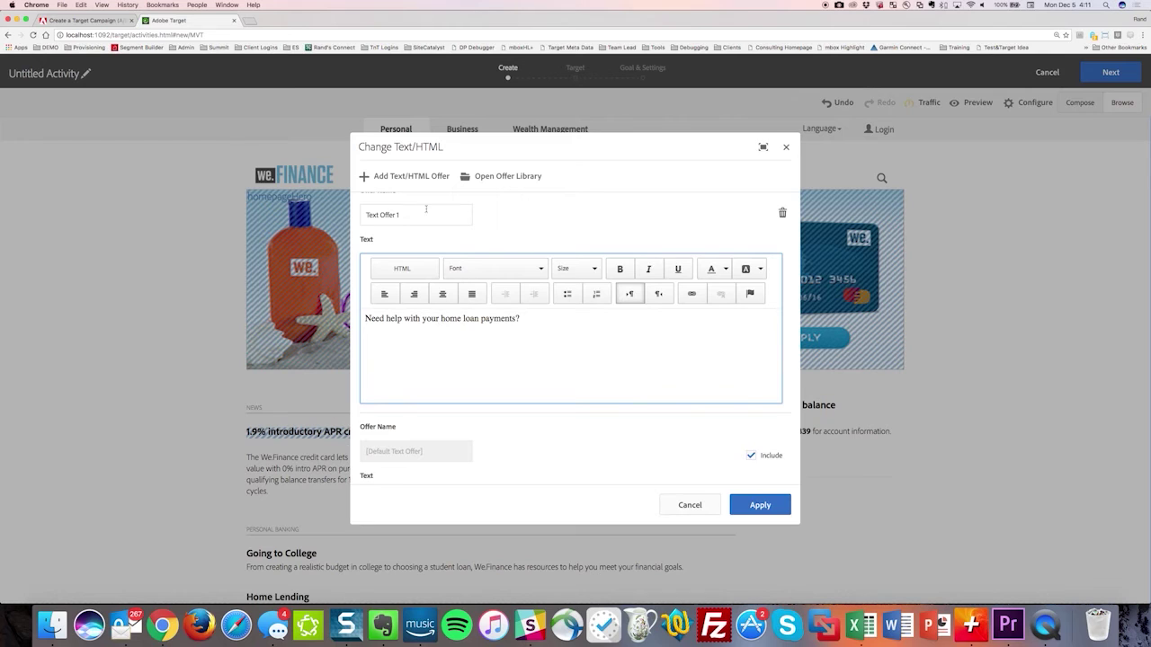
left_click(412, 180)
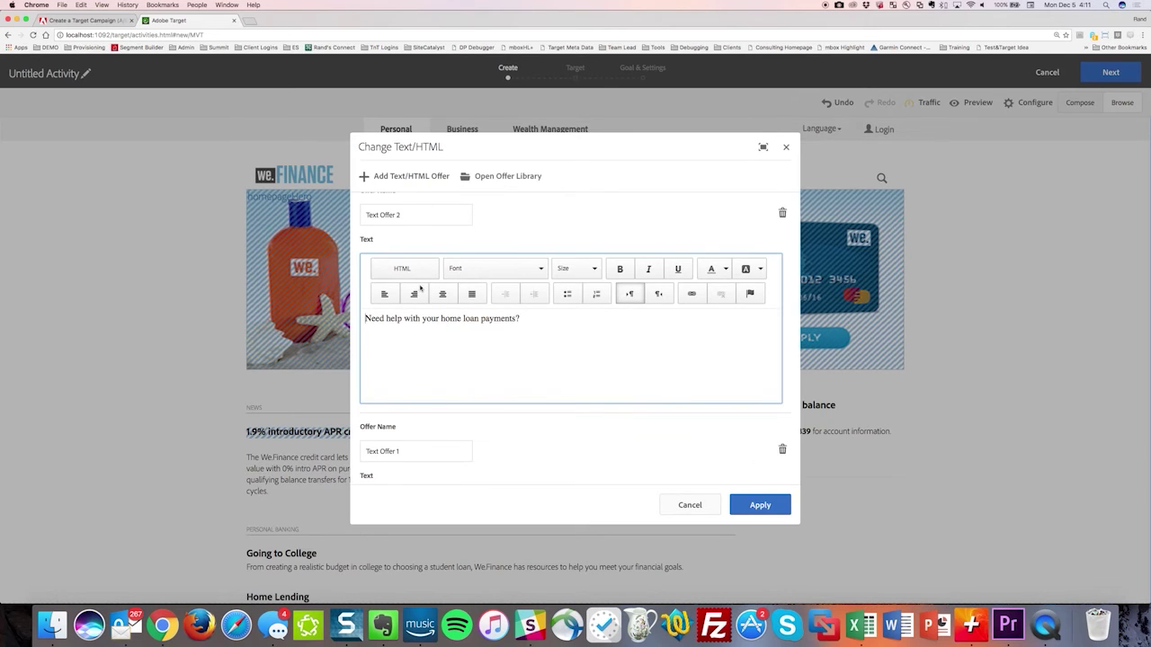
double_click(451, 318)
type("auto")
left_click(759, 504)
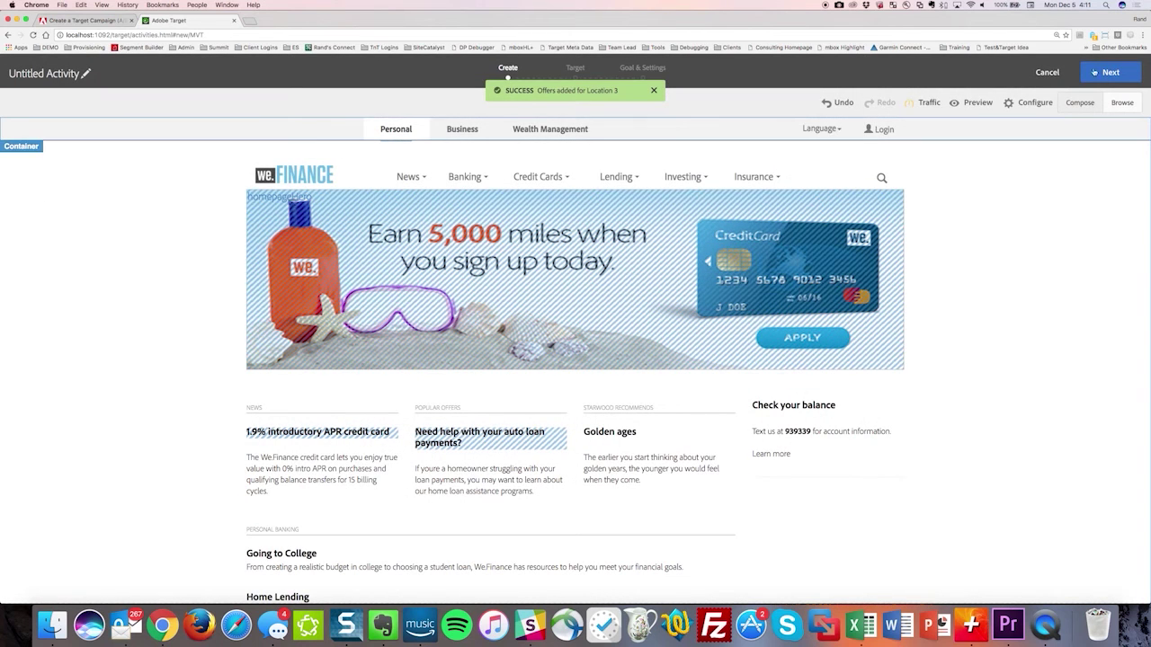
- Advance the multivariate test through Target to Goal & Settings, then cancel it without saving
left_click(1111, 73)
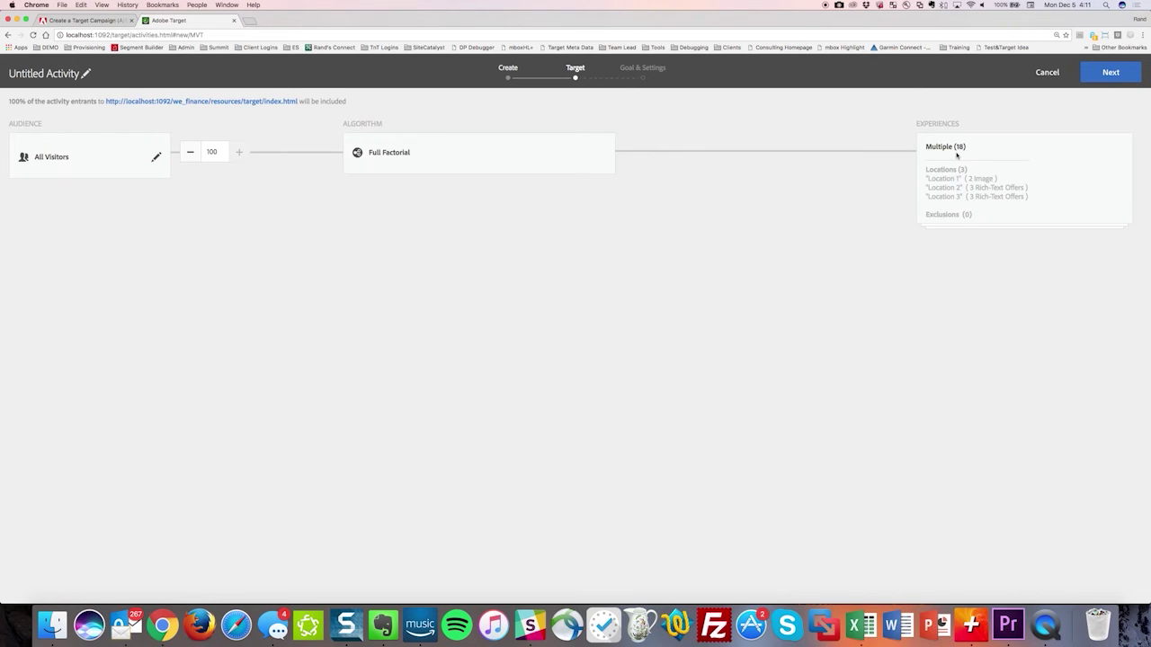
left_click(1110, 72)
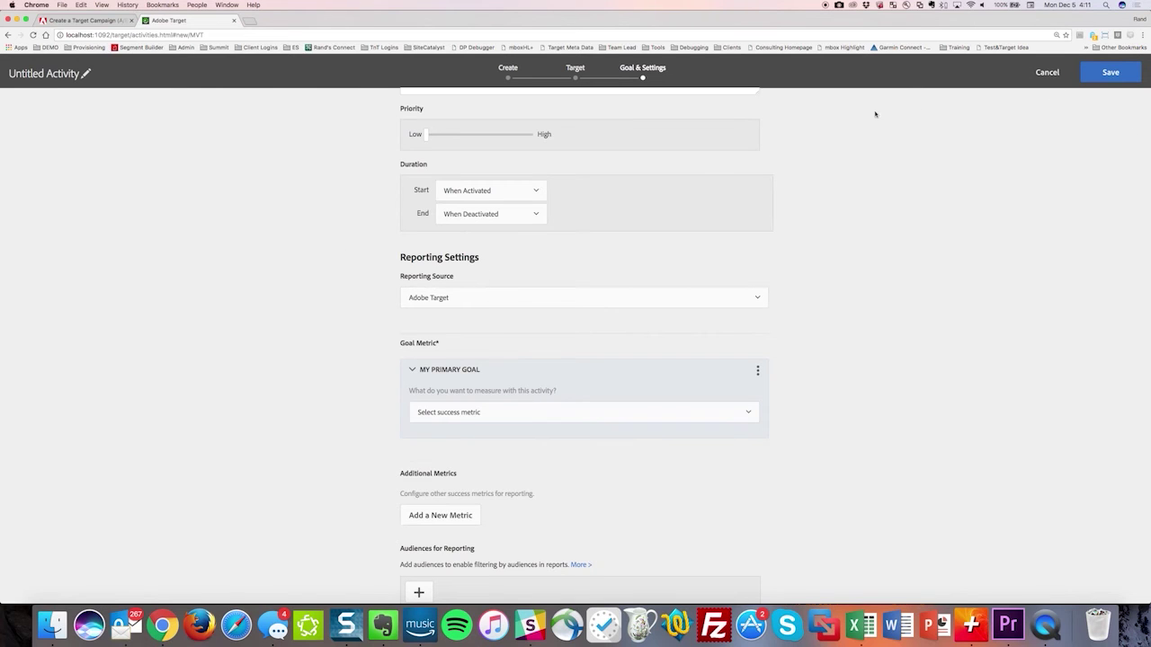
left_click(1047, 77)
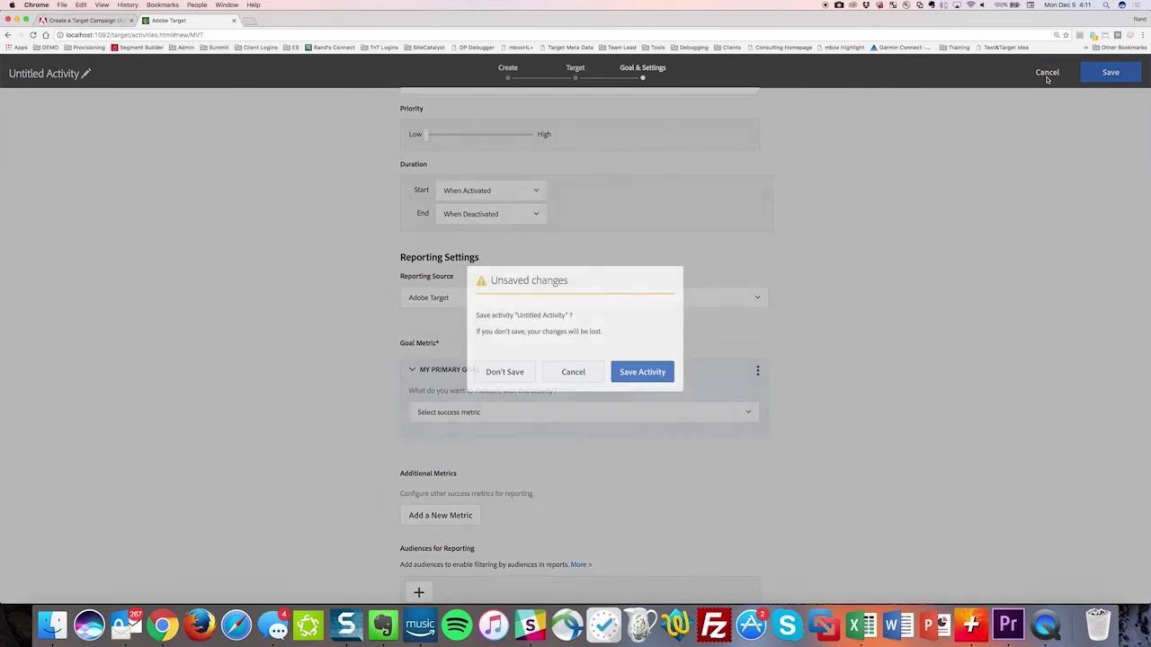
left_click(505, 372)
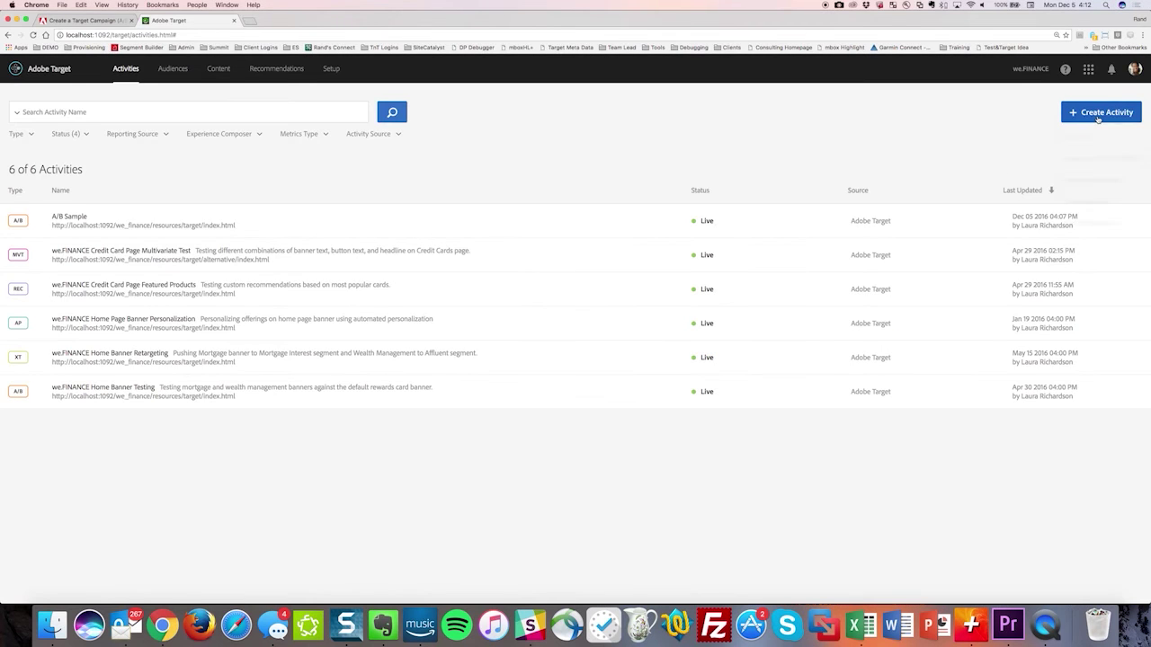
- Create a new Recommendations activity on the we.FINANCE page
left_click(1100, 111)
left_click(1077, 221)
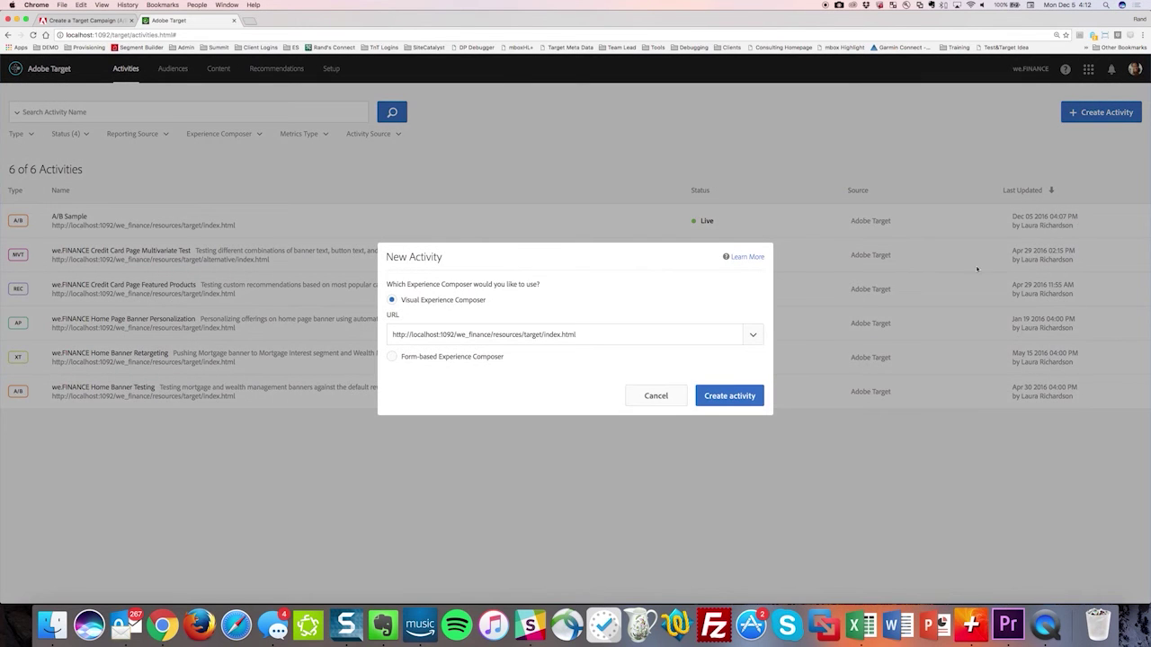
left_click(730, 395)
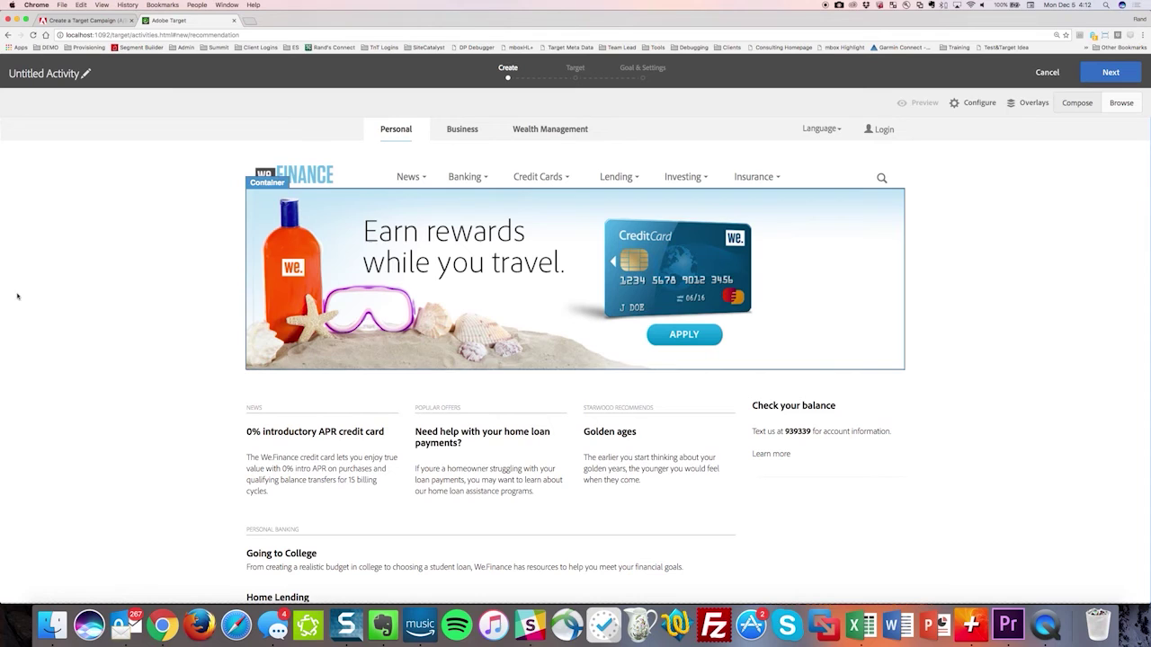
- Select the whole three-card news section and replace it with recommendations
left_click(268, 409)
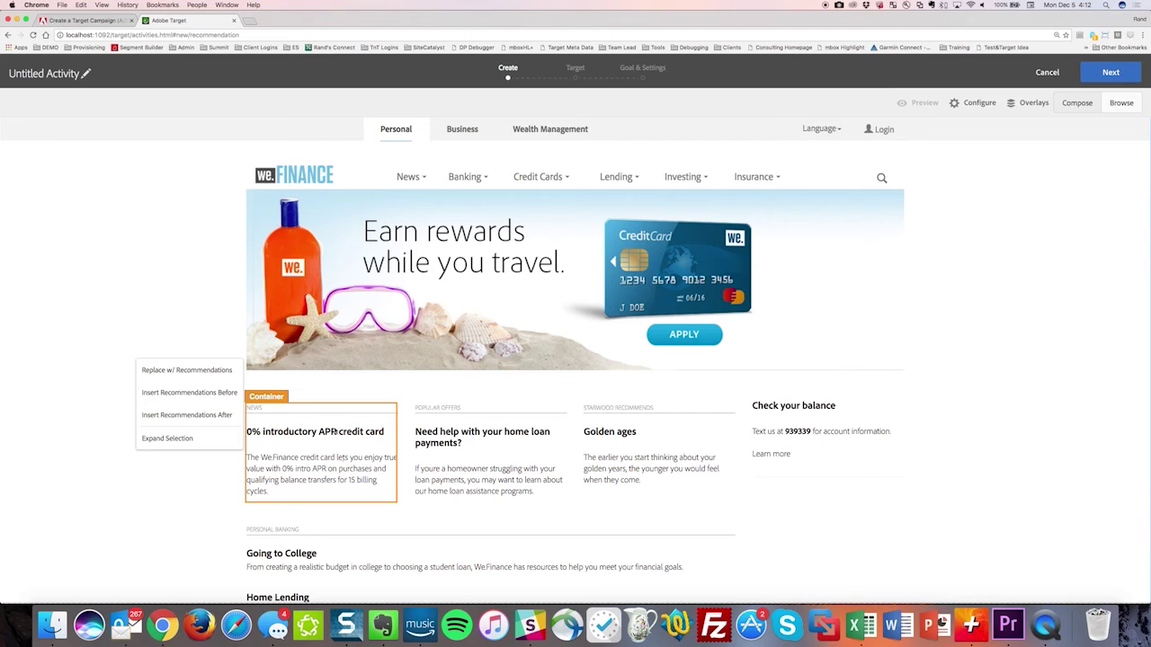
left_click(191, 443)
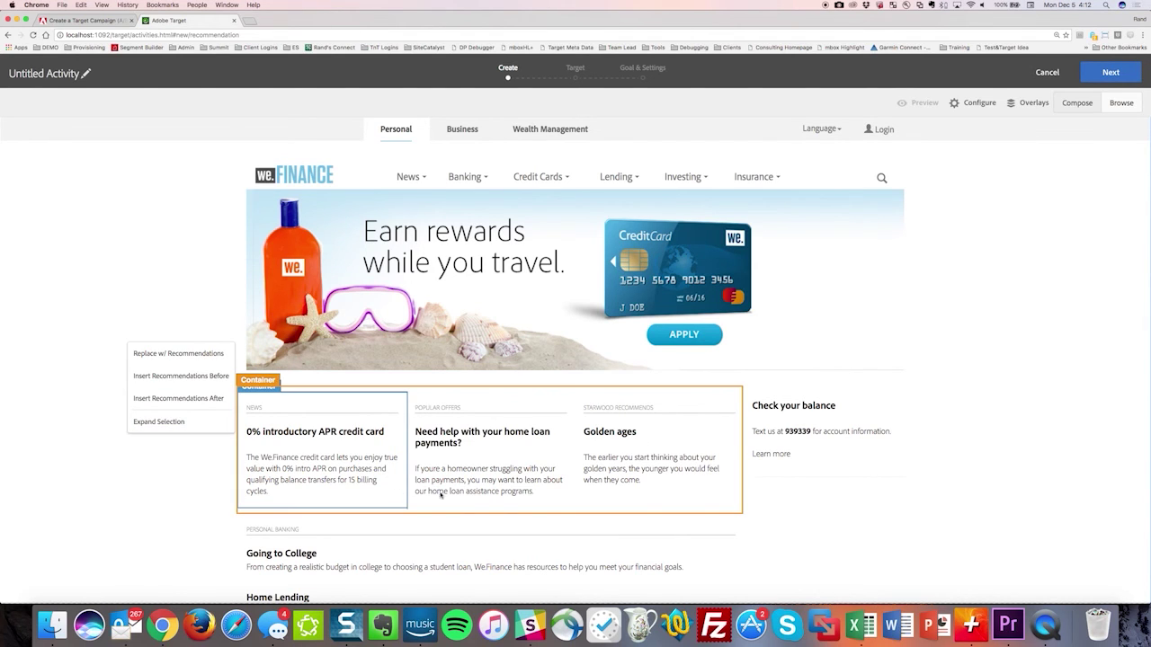
left_click(181, 356)
- Set the page type to Home Page and add Recently Viewed Items as the criteria
left_click(550, 362)
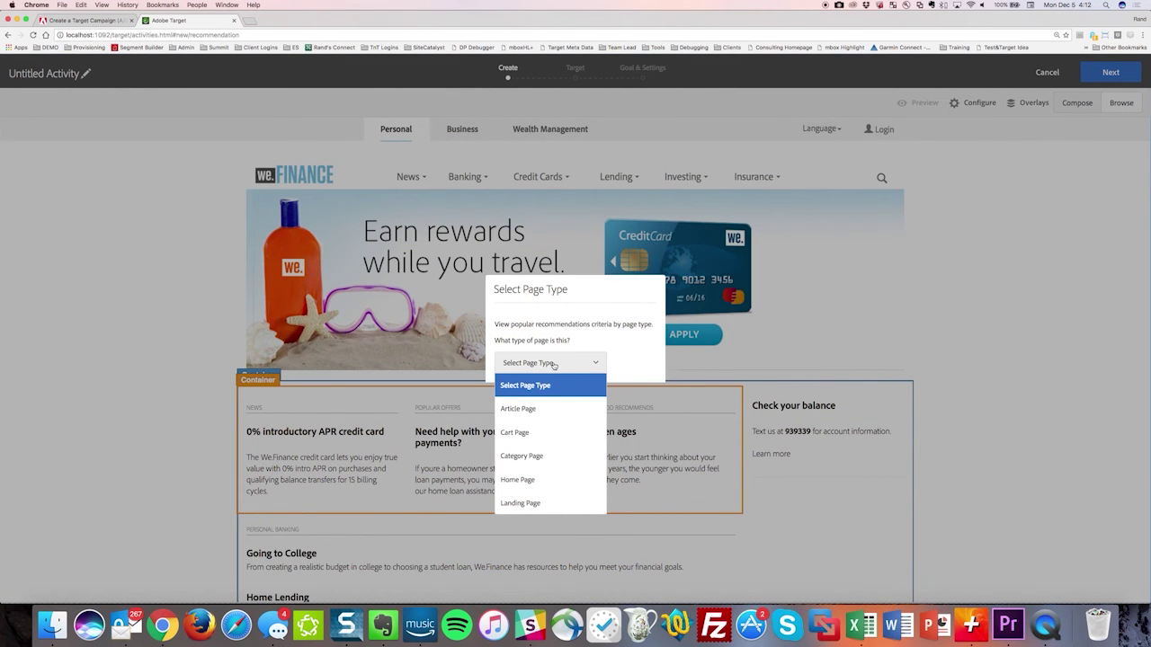
left_click(529, 480)
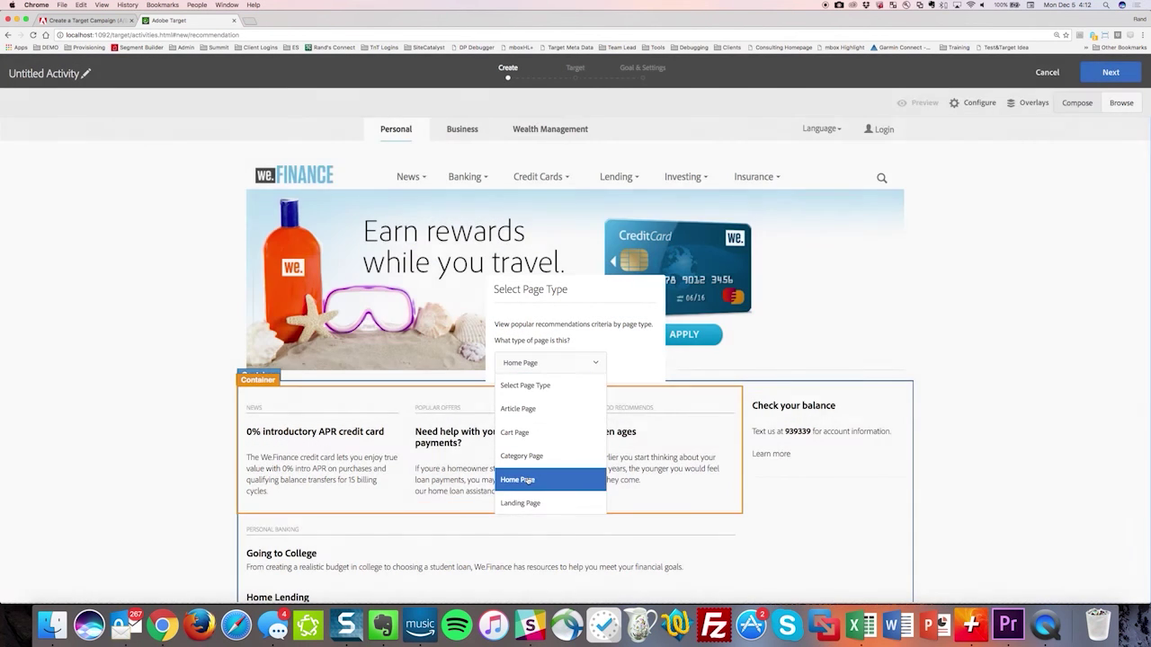
left_click(529, 480)
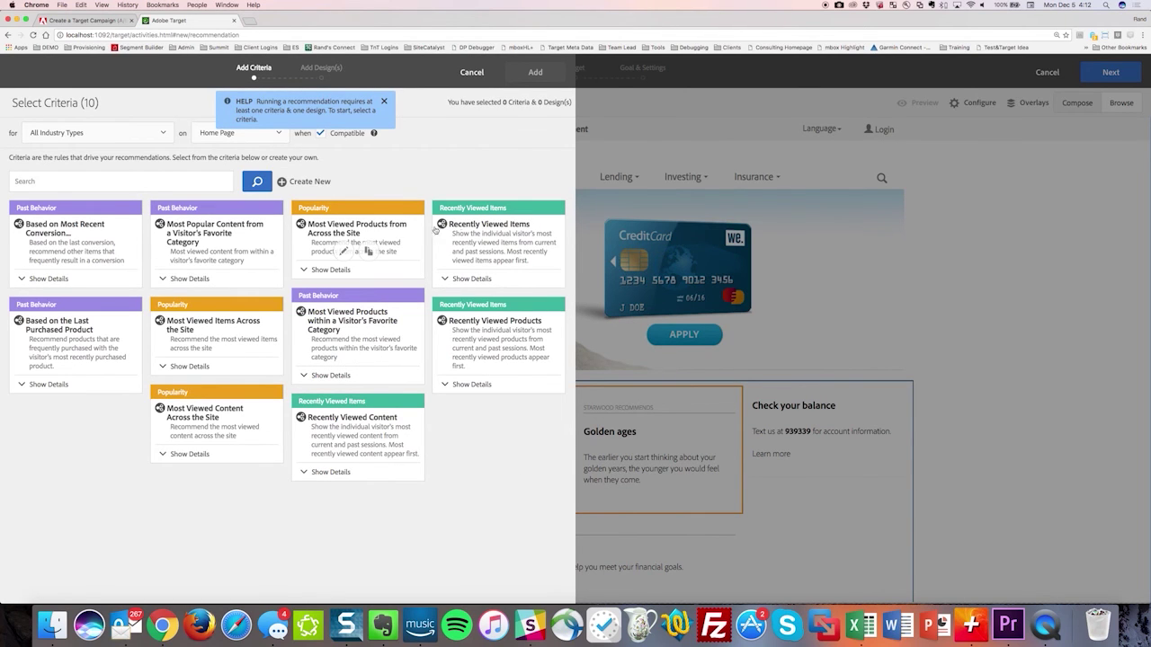
left_click(469, 236)
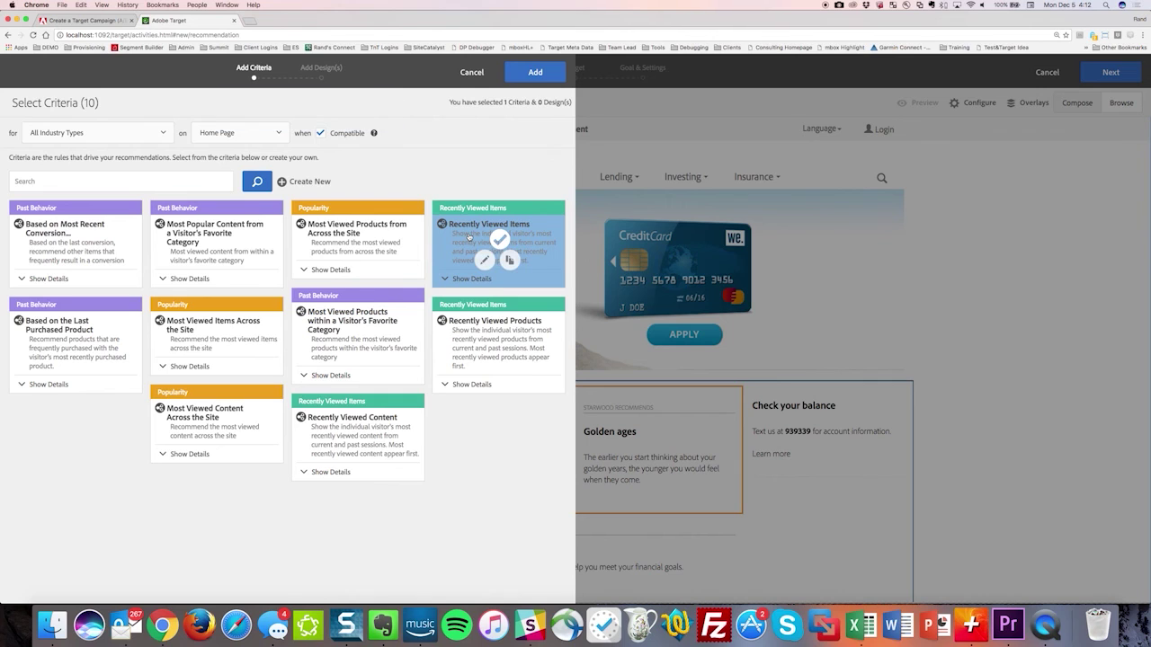
left_click(535, 74)
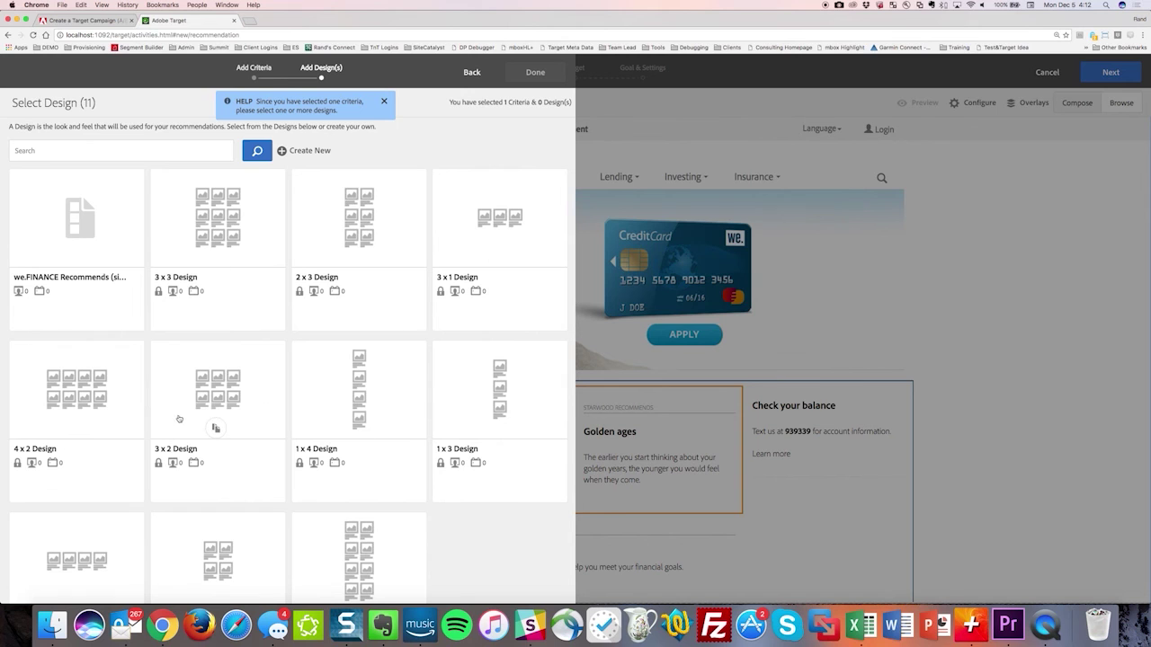
- Apply the 2 x 2 Design to the recommendations location and continue to the Target step
scroll(213, 405, "down", 2)
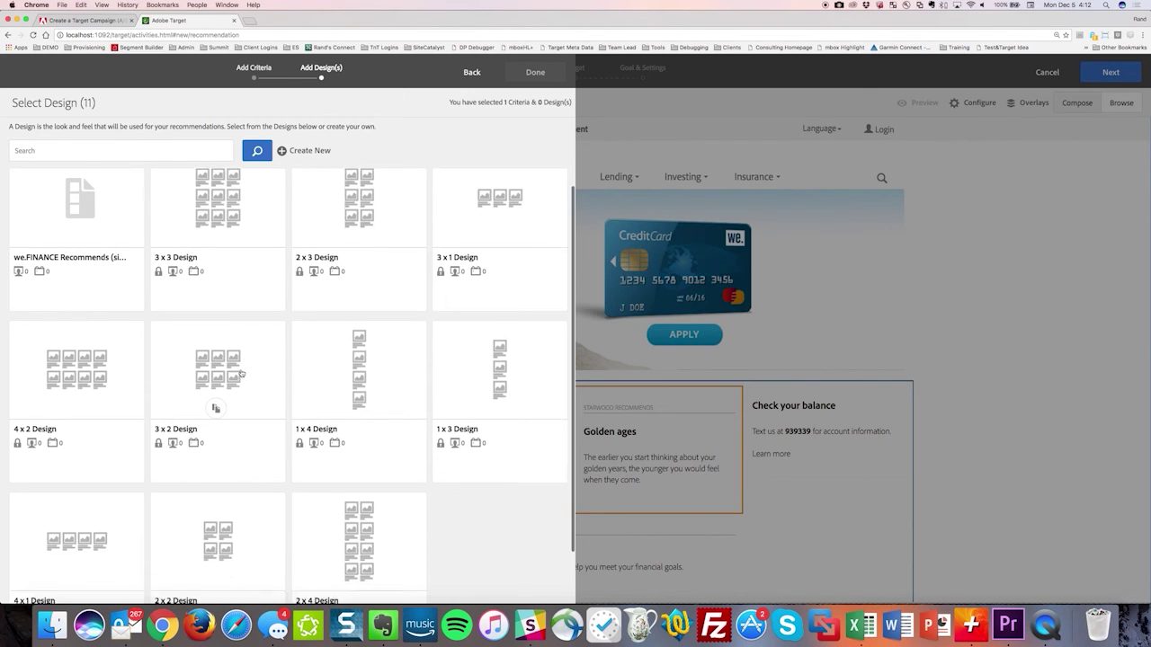
left_click(214, 521)
left_click(537, 73)
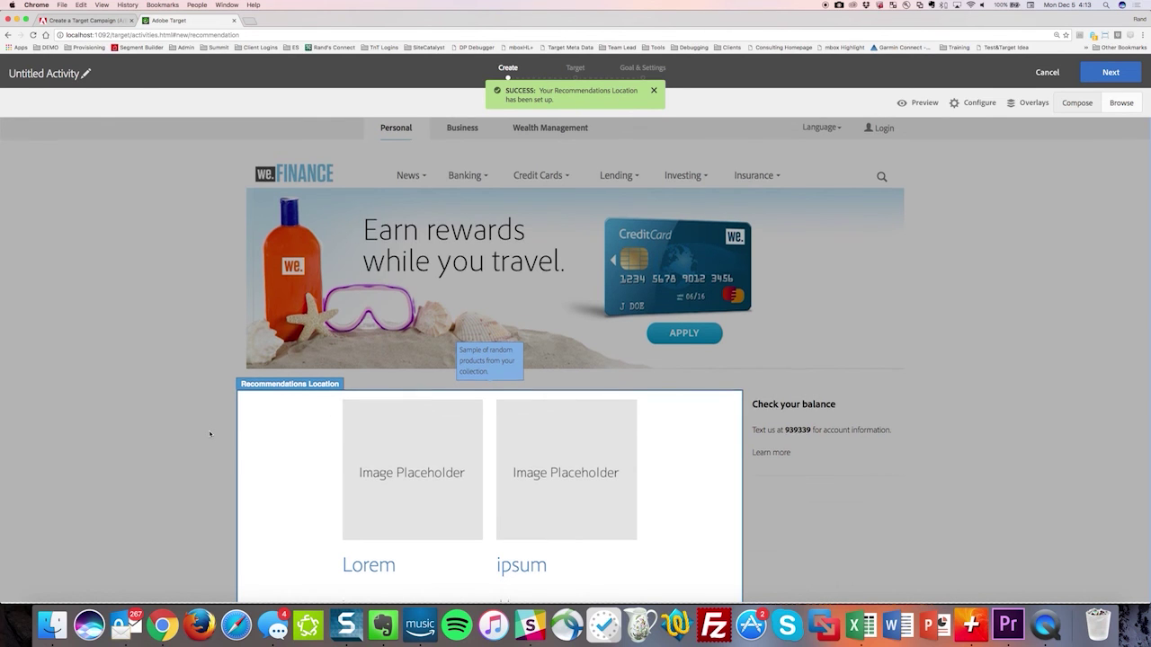
scroll(207, 423, "down", 5)
scroll(210, 434, "up", 3)
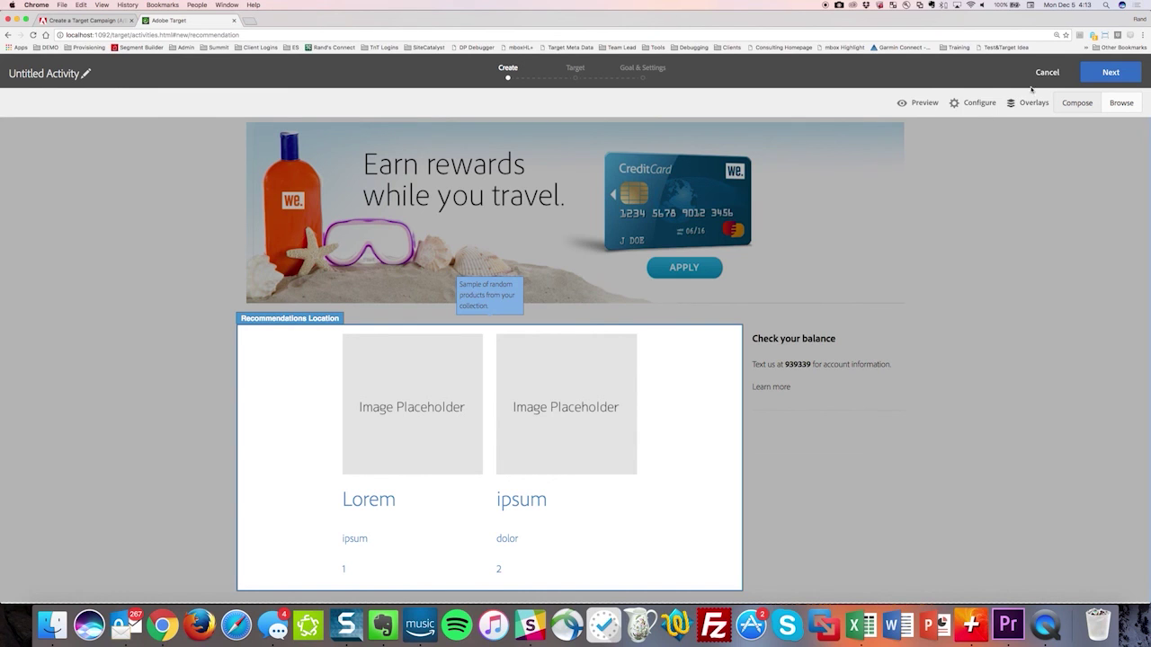
left_click(1106, 79)
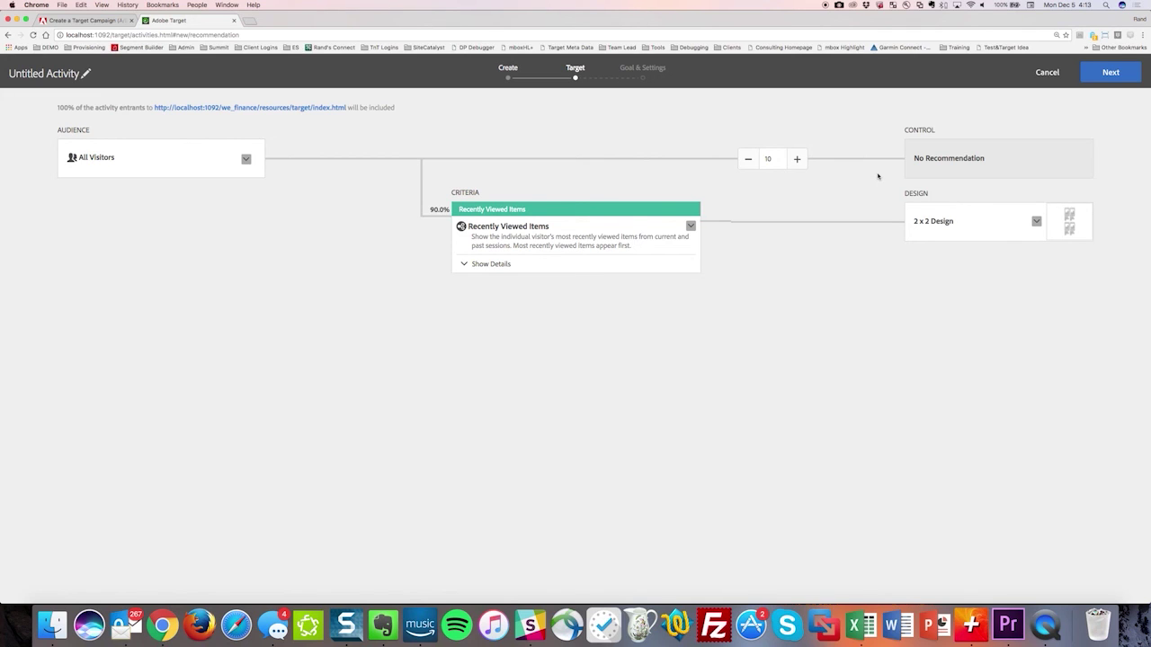
- Advance to Goal & Settings and keep Adobe Target as the reporting source
left_click(1110, 72)
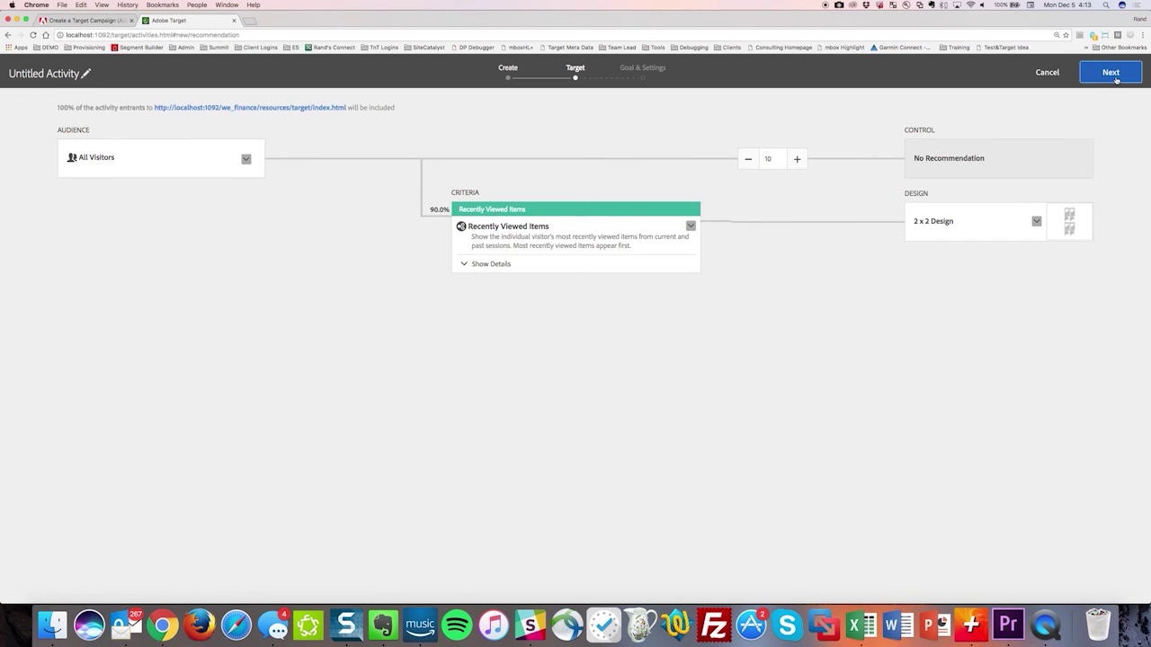
scroll(274, 333, "down", 3)
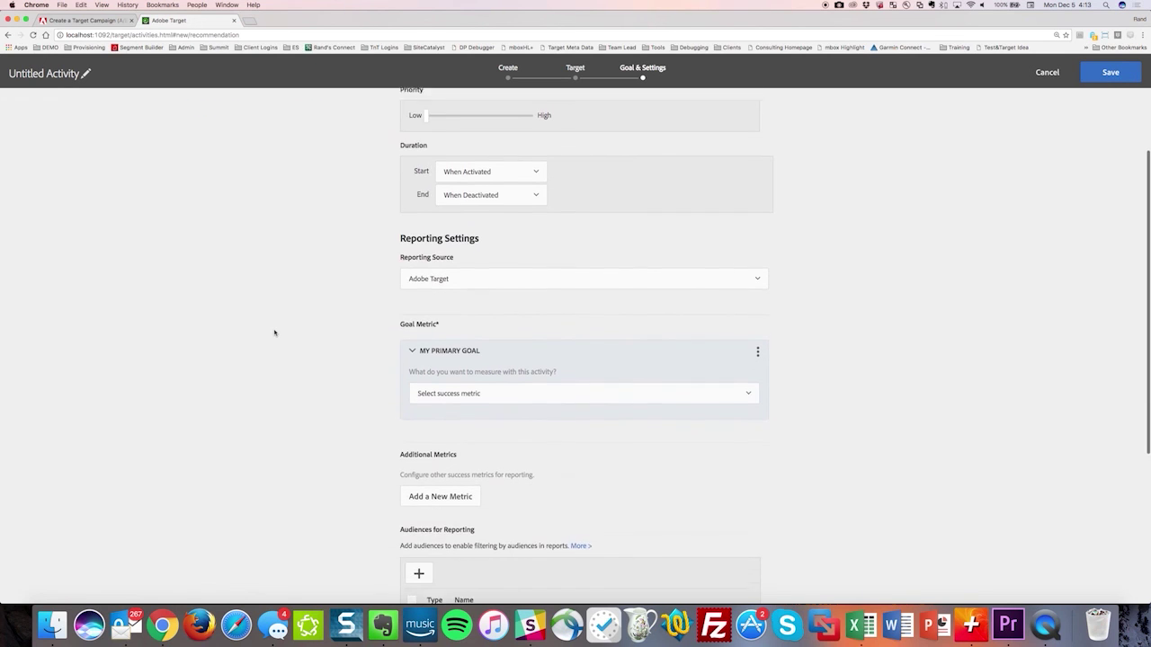
scroll(275, 333, "up", 2)
left_click(488, 350)
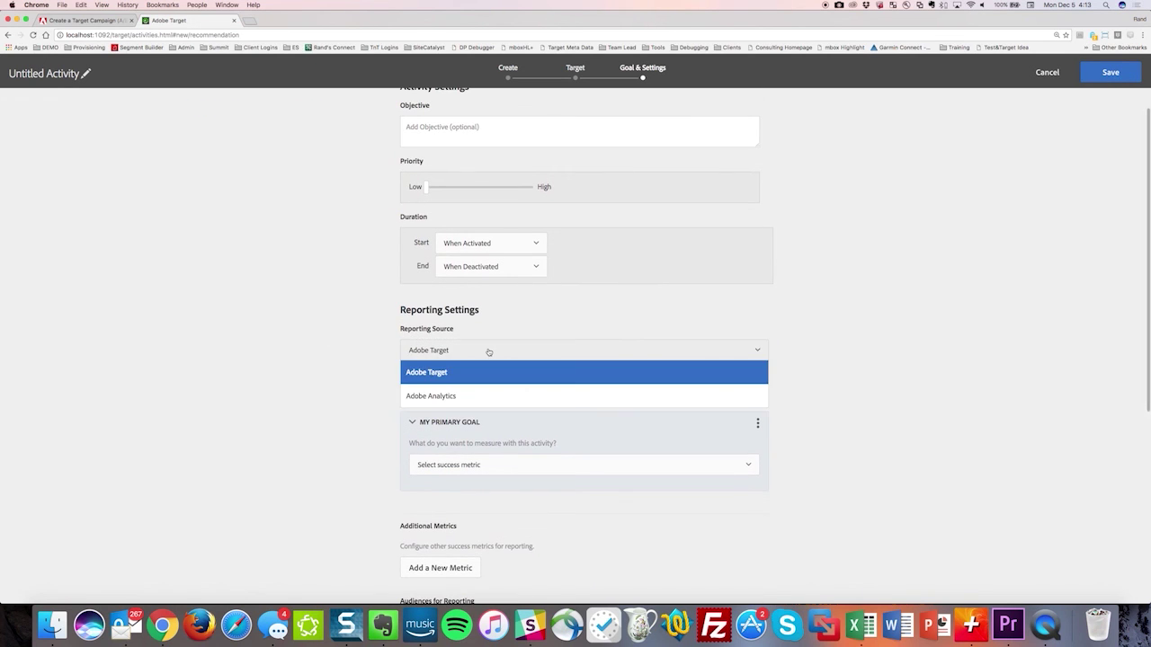
left_click(345, 329)
scroll(344, 329, "up", 2)
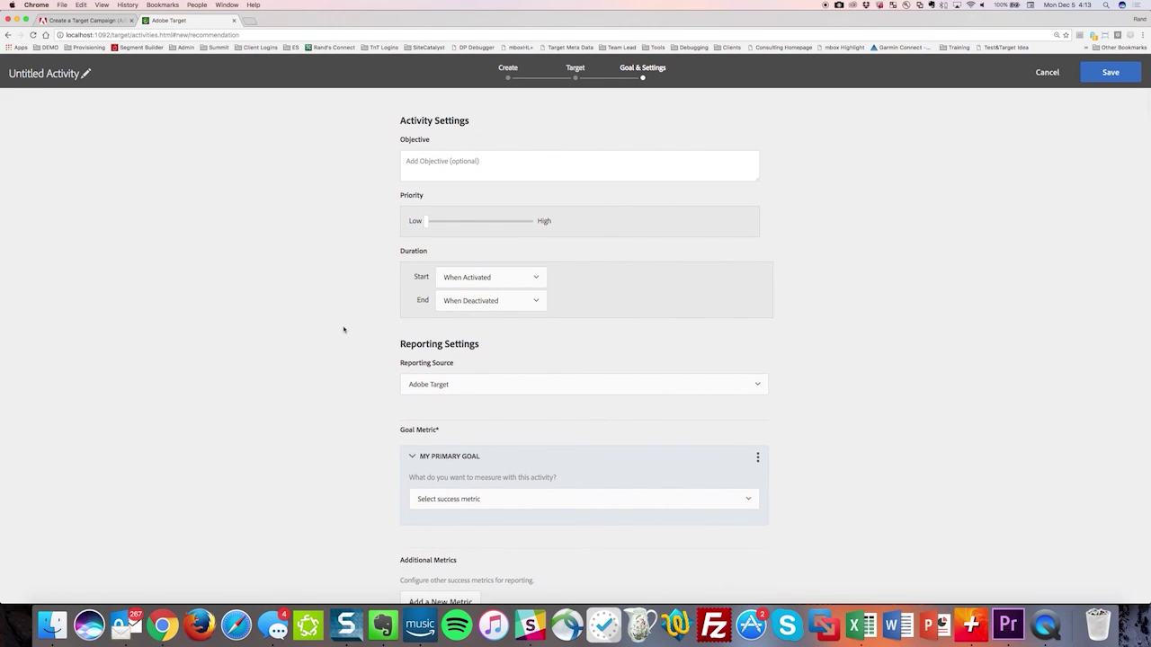